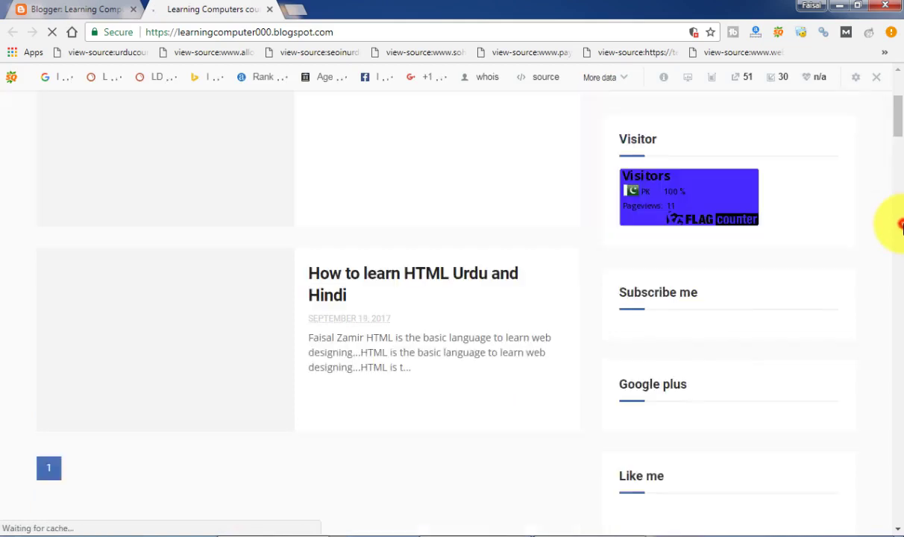
Open the blog post "How to learn HTML Urdu and Hindi" from the blog's home page.
scroll(895, 132, up, 2)
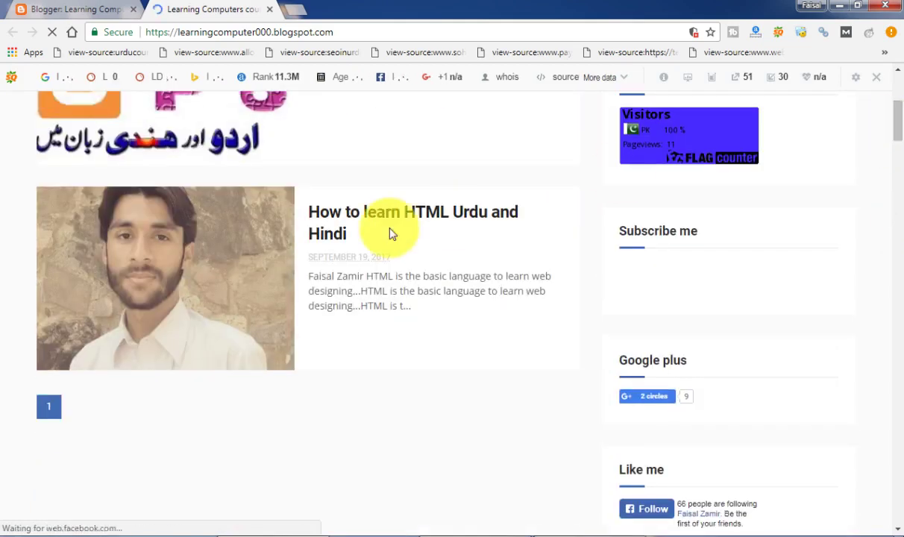
click(338, 220)
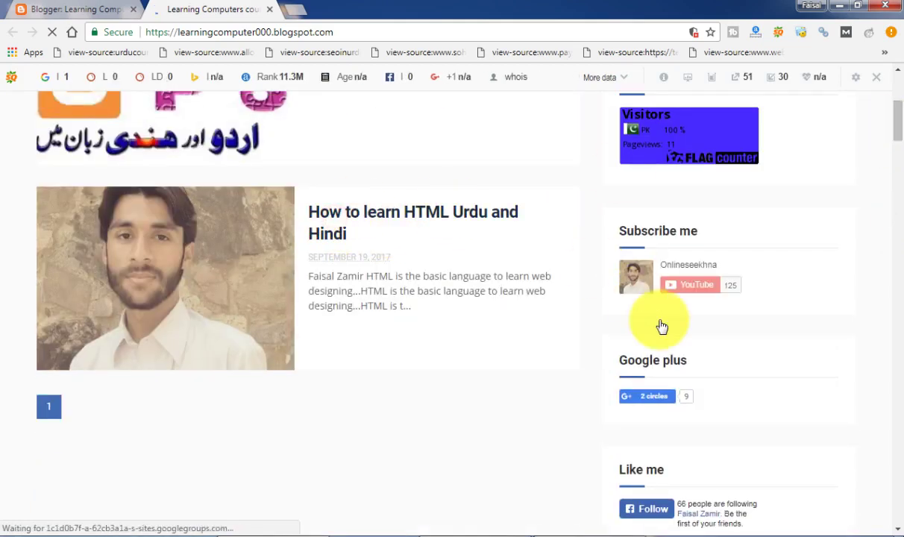
click(628, 508)
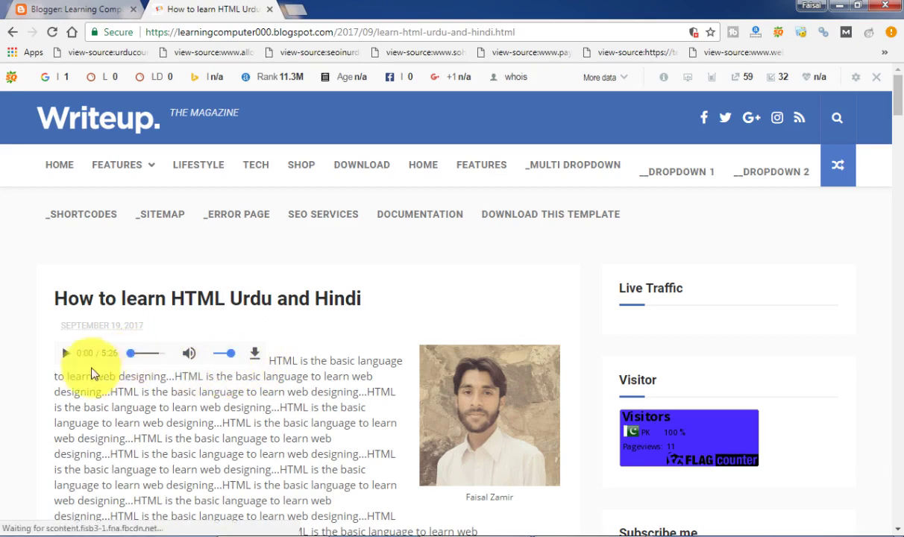
Open Google in a new browser tab and search for "site.google".
click(296, 9)
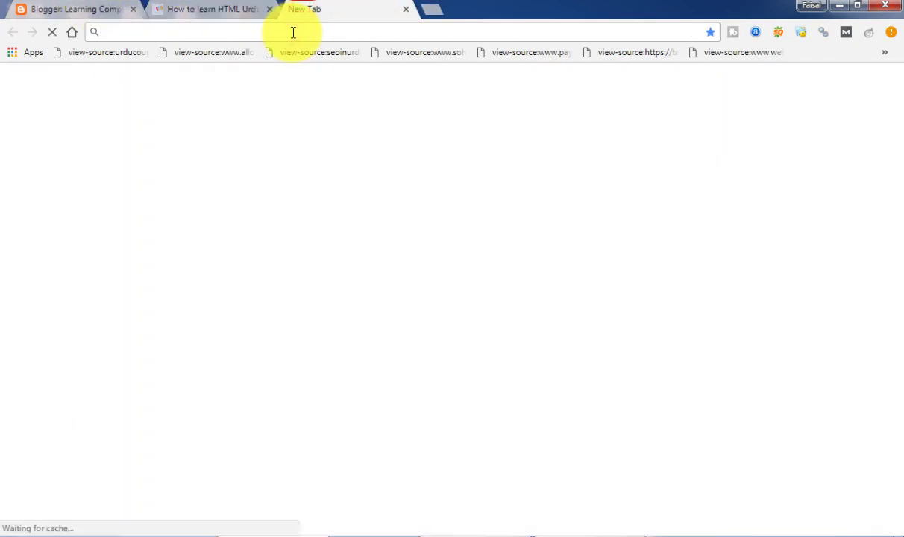
click(284, 31)
key(Down)
key(Return)
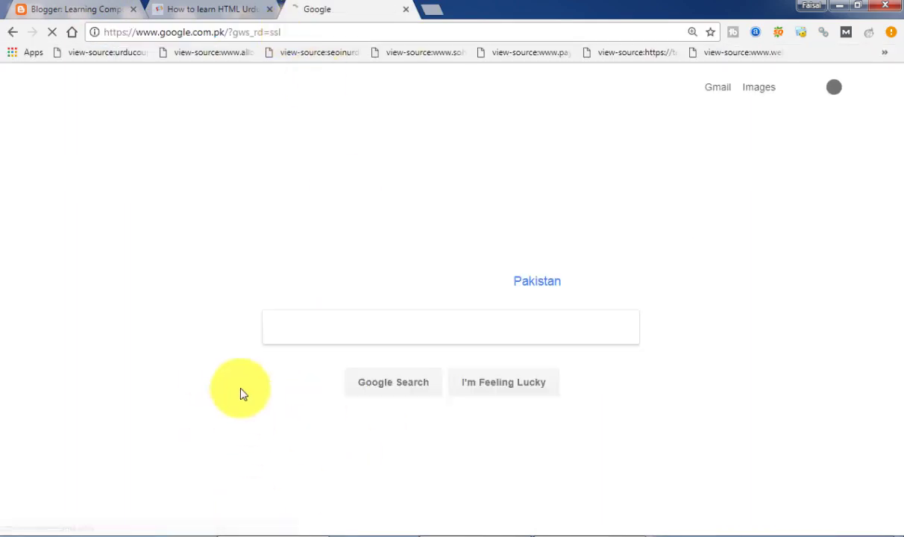
click(292, 326)
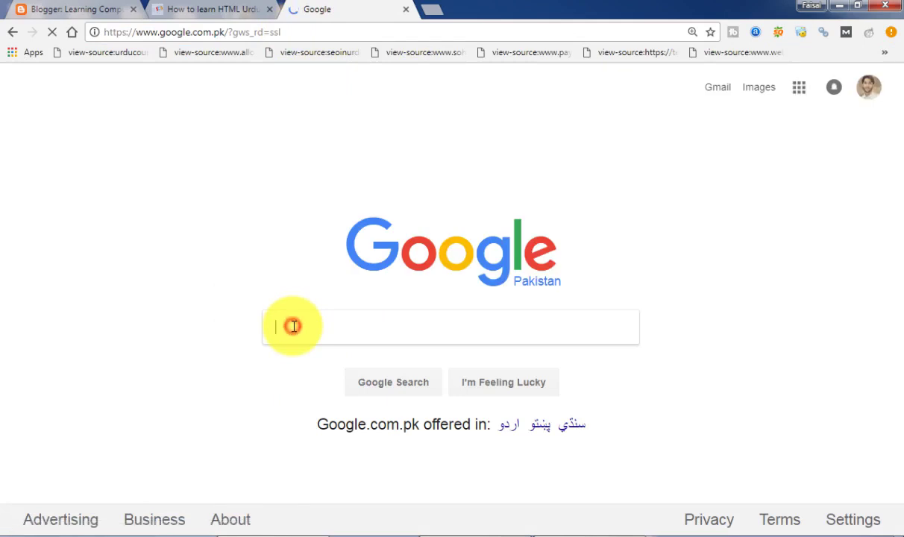
text(site:google)
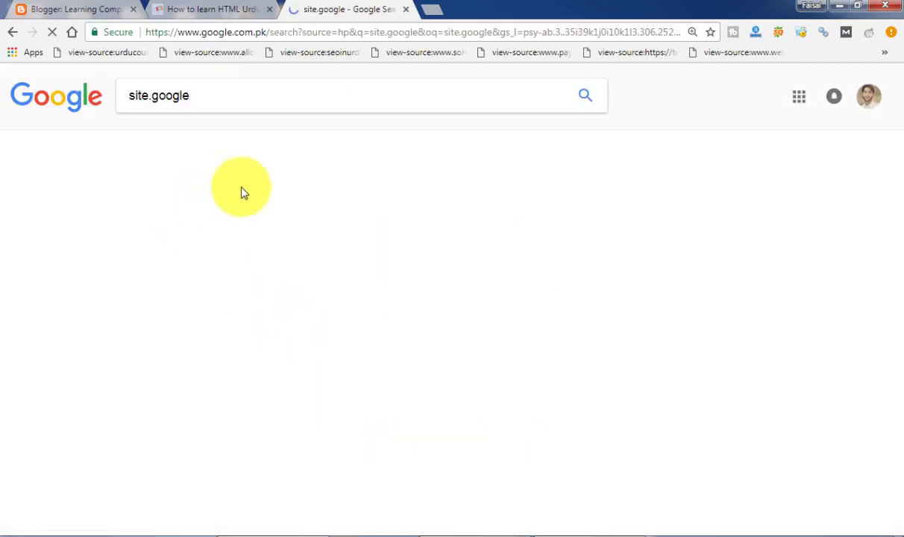
Open the Google Sites search result in a new tab and switch to it.
right_click(212, 205)
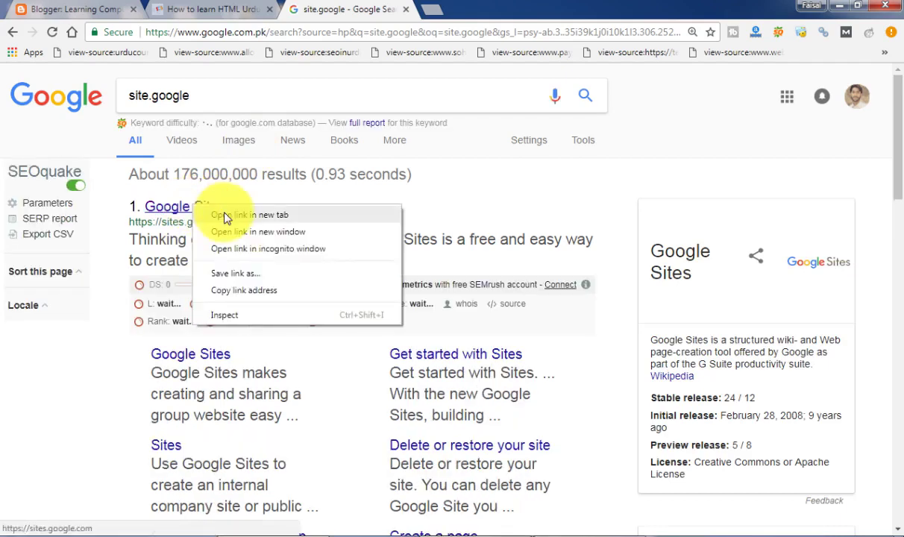
click(240, 214)
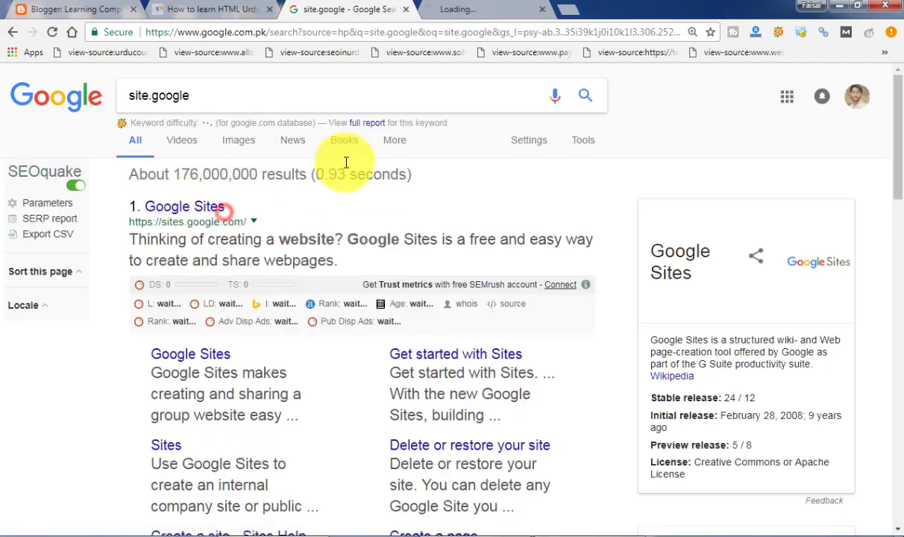
click(481, 8)
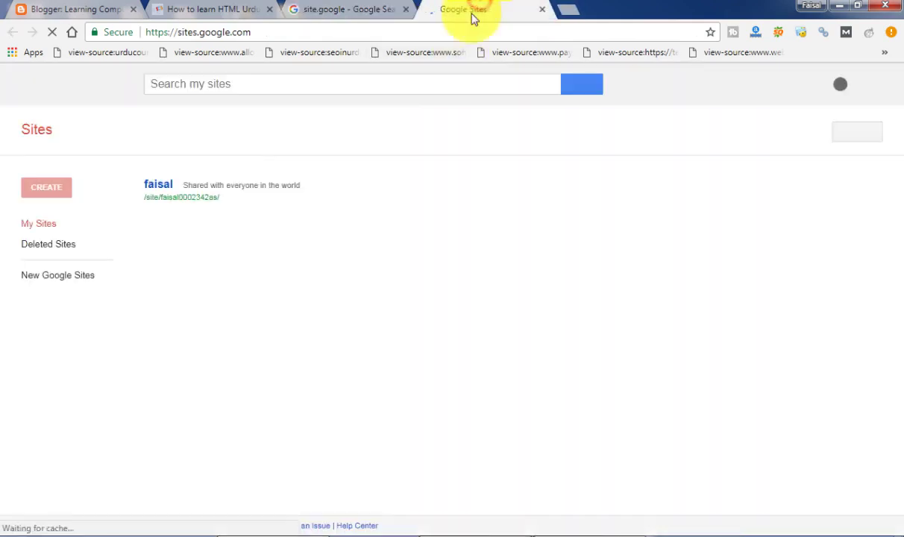
Start a new site in classic Sites, naming it my_audio with the site location my_audio123.
click(56, 187)
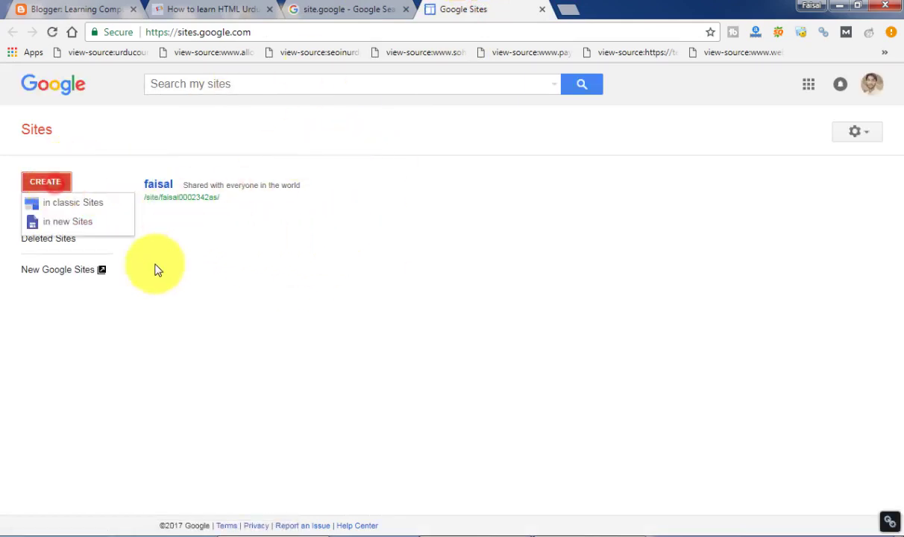
click(95, 205)
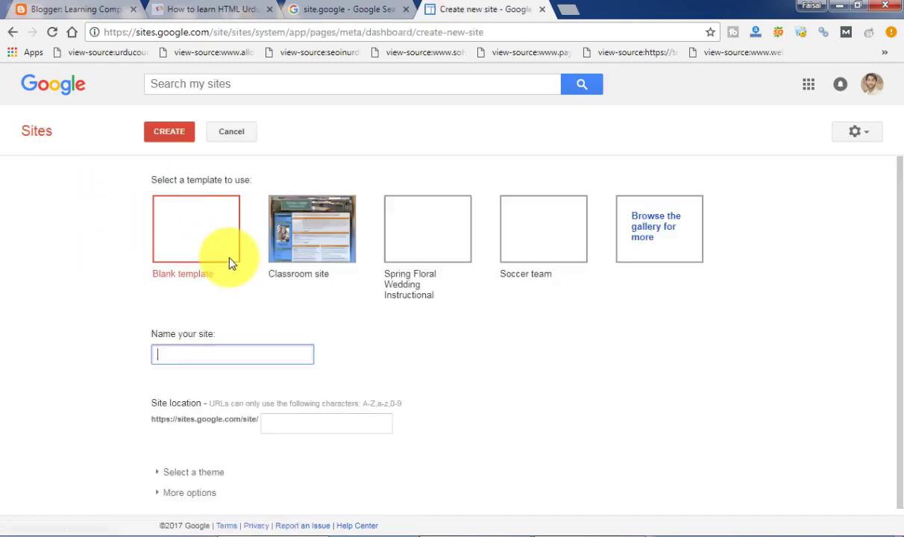
click(179, 348)
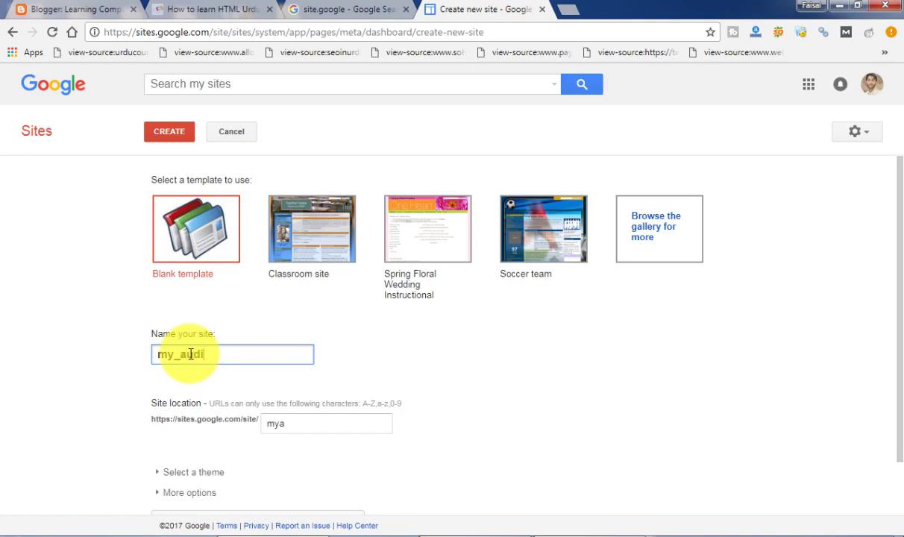
click(321, 423)
double_click(289, 424)
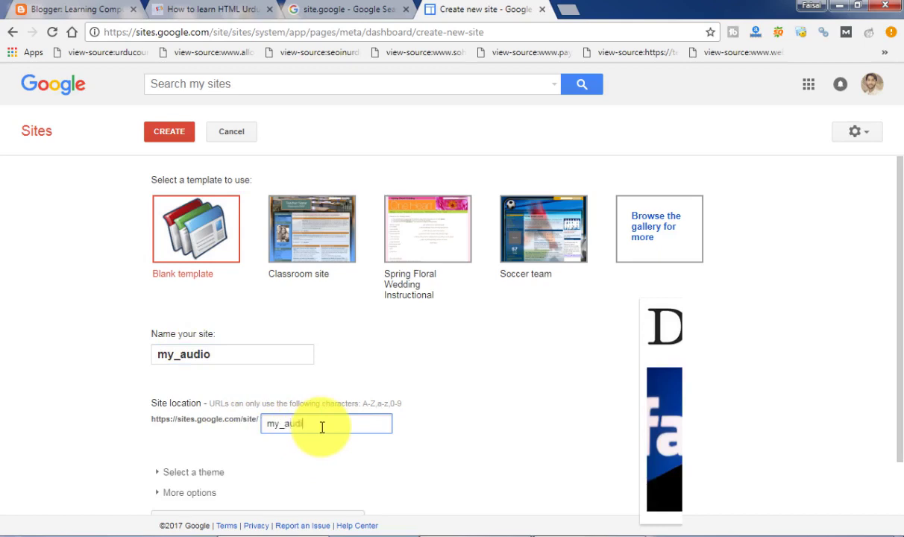
text(123)
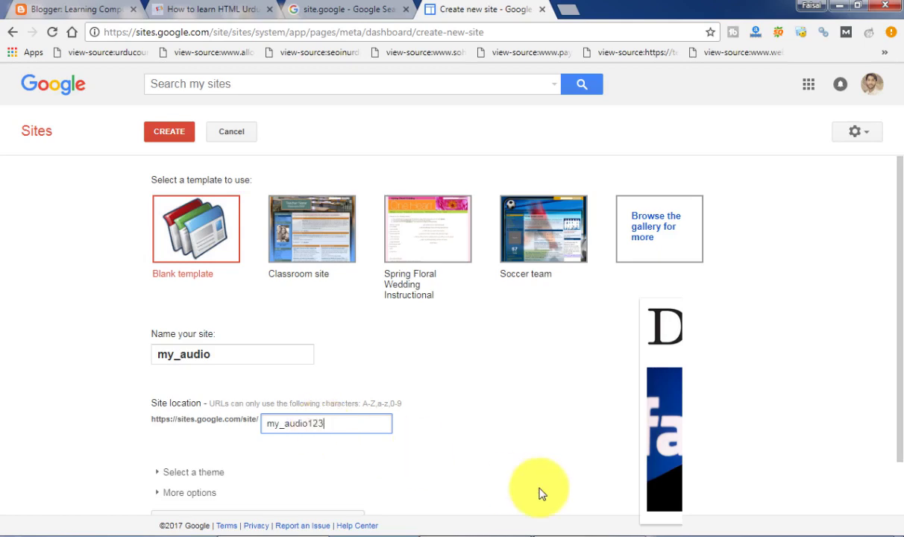
Start the "I'm not a robot" check and submit all squares containing the white direction signs in the first image.
drag(895, 243, 895, 329)
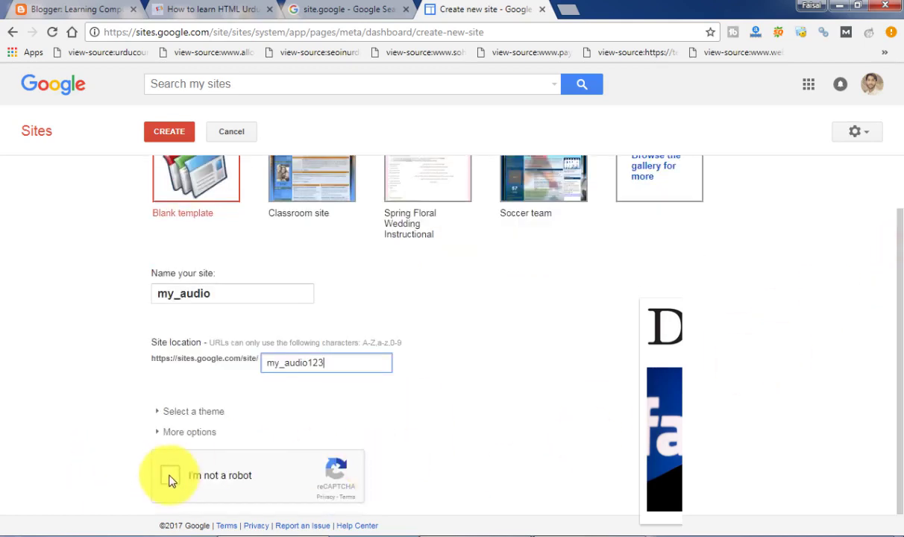
click(232, 475)
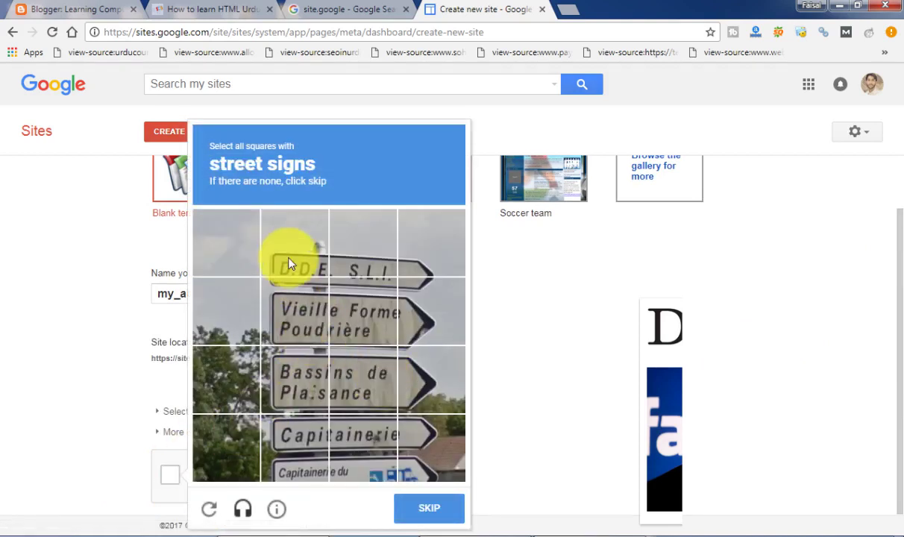
click(296, 250)
click(362, 246)
click(321, 306)
click(360, 306)
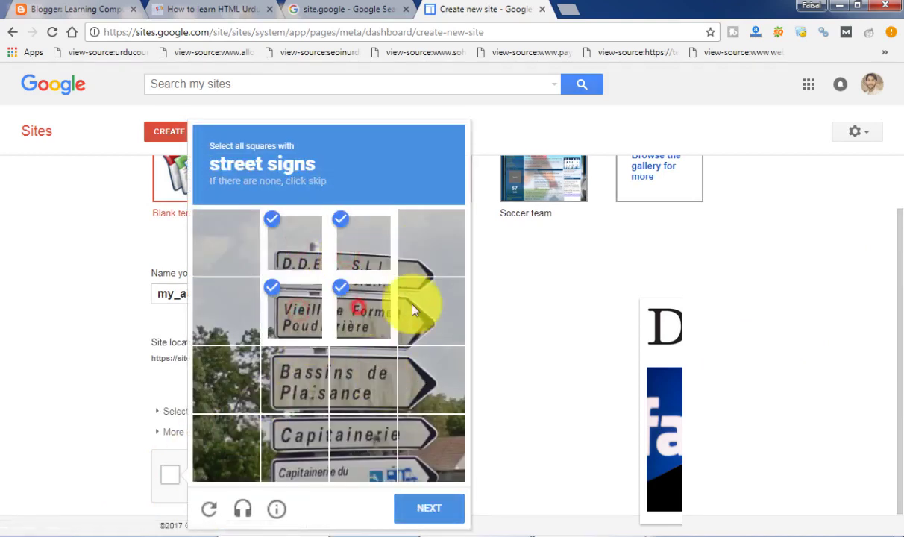
click(429, 306)
click(423, 270)
click(418, 377)
click(359, 376)
click(294, 377)
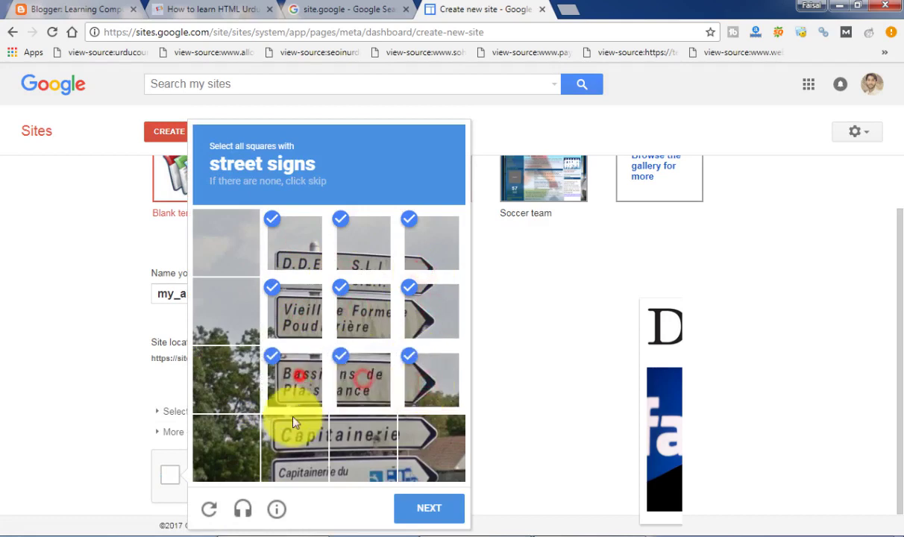
click(298, 440)
click(356, 429)
click(421, 436)
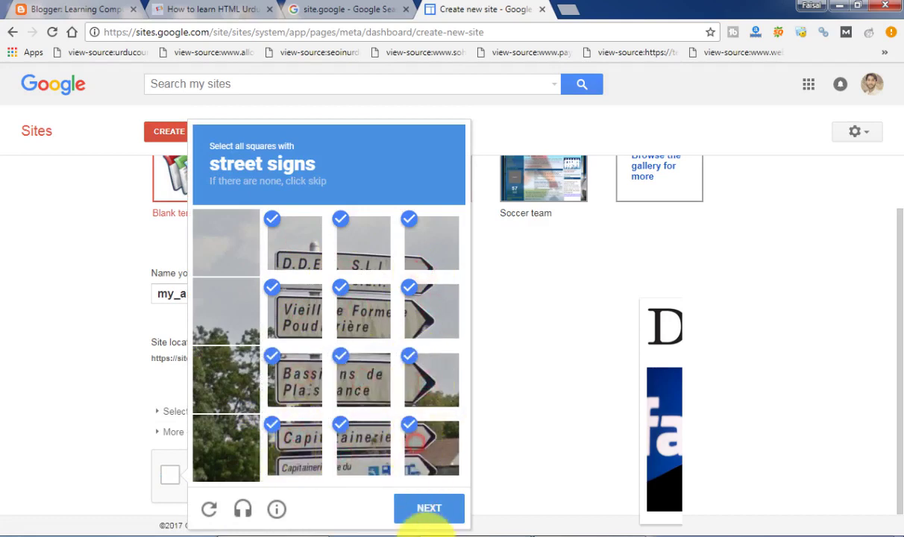
click(420, 511)
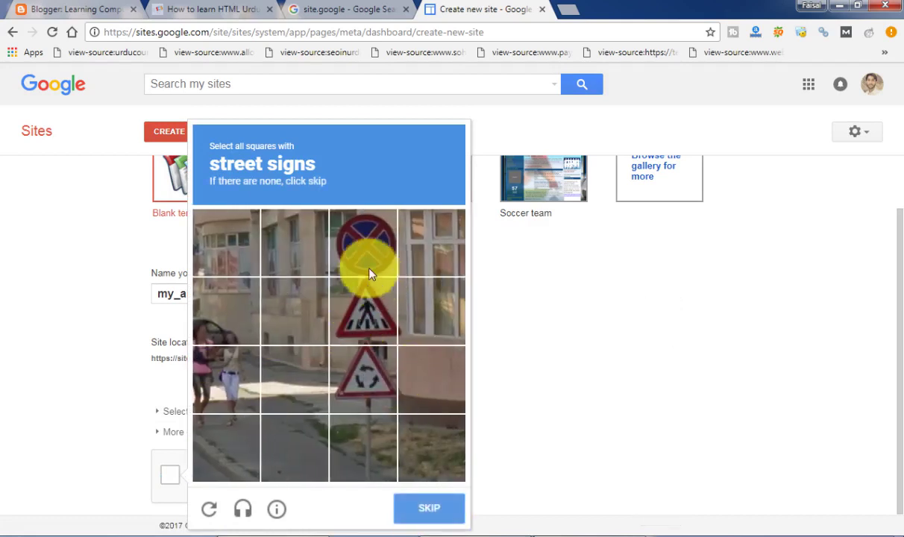
Select the column of squares with the no-stopping, pedestrian and roundabout signs and their post, and verify the selection.
click(362, 261)
click(364, 290)
click(364, 367)
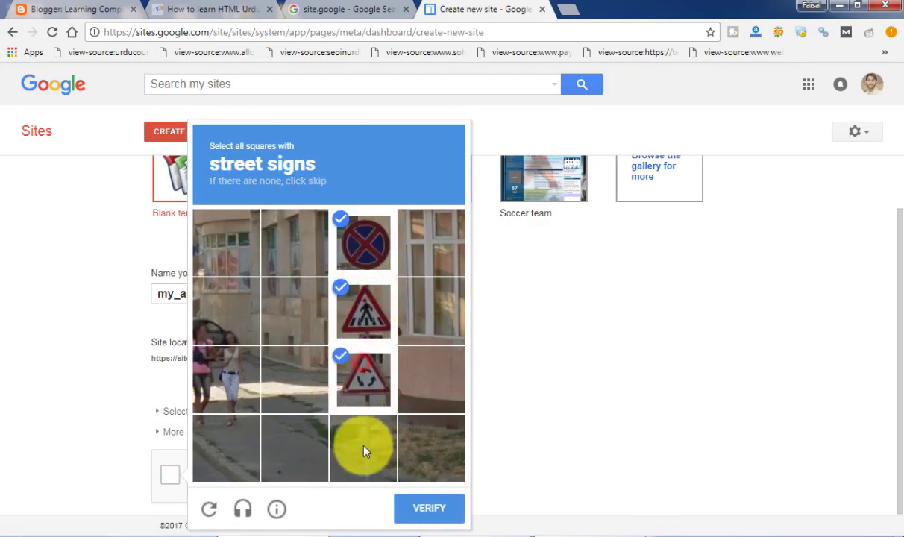
click(364, 444)
click(435, 512)
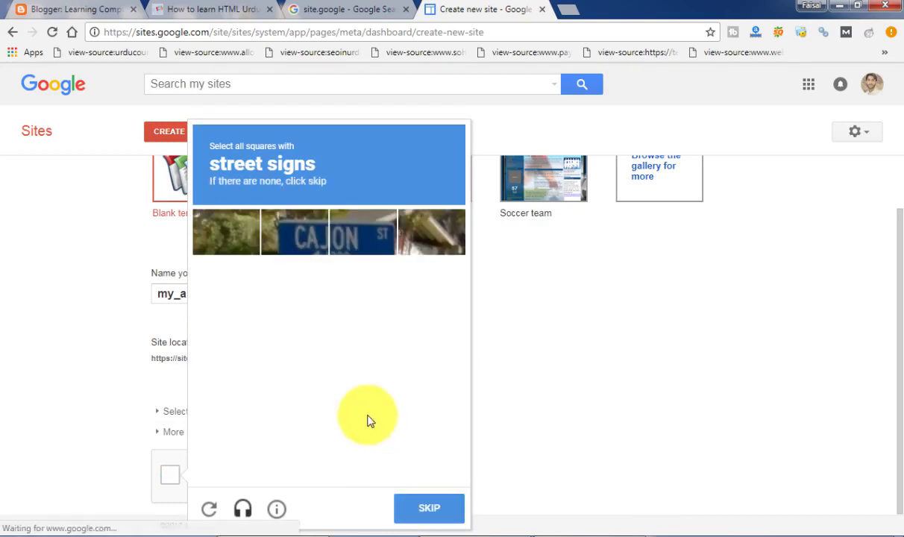
Select the squares containing the blue Cajon St signs and their post, and continue to the next challenge image.
click(280, 224)
click(347, 250)
click(298, 302)
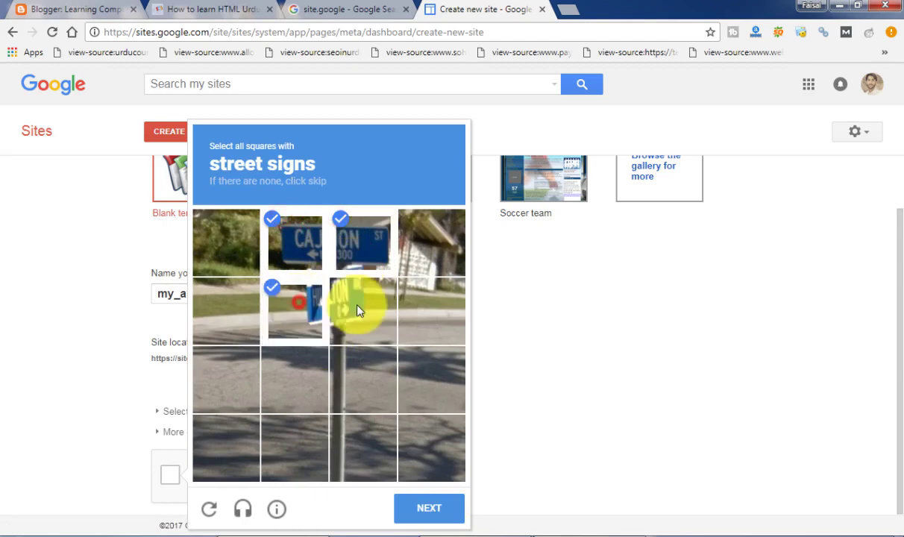
click(356, 305)
right_click(356, 304)
click(335, 387)
click(353, 447)
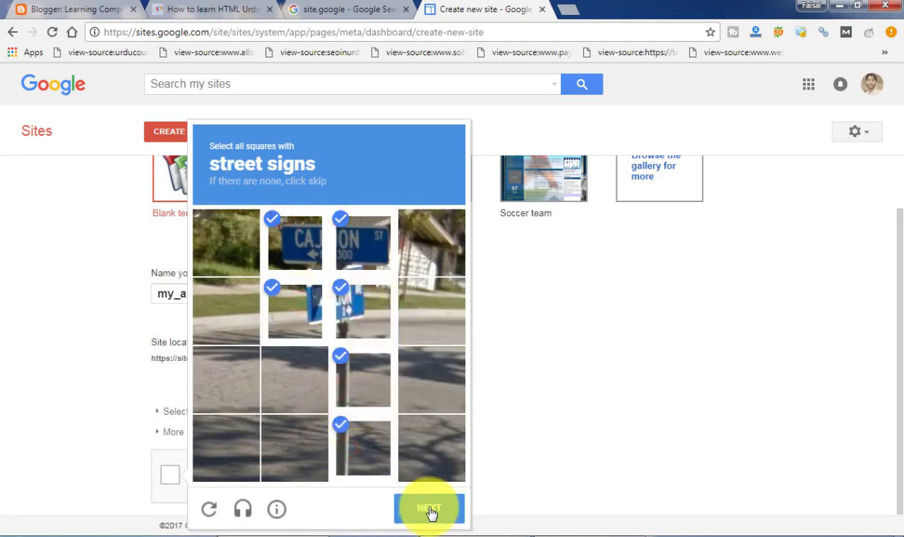
click(431, 510)
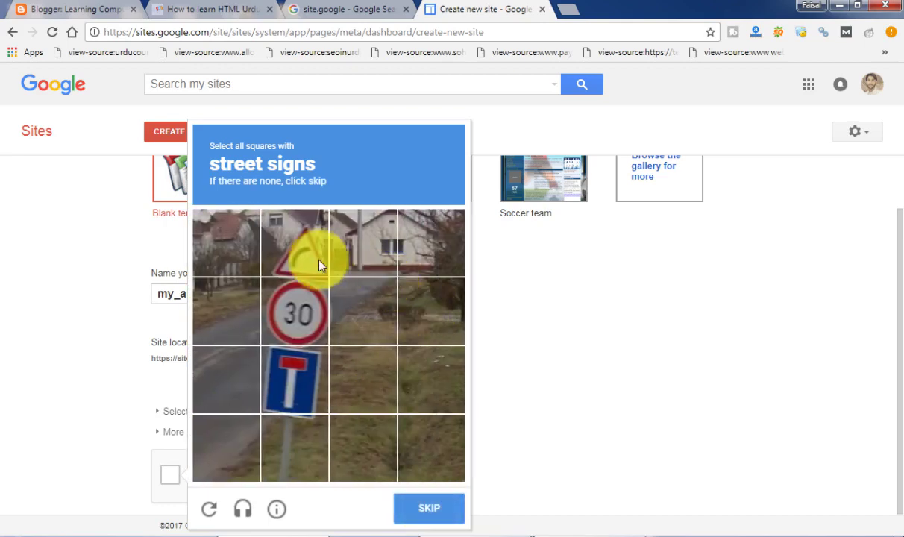
Select the squares with the bend, 30 speed limit and dead-end signs and their post, and verify the selection.
click(301, 246)
click(314, 328)
click(287, 365)
click(293, 440)
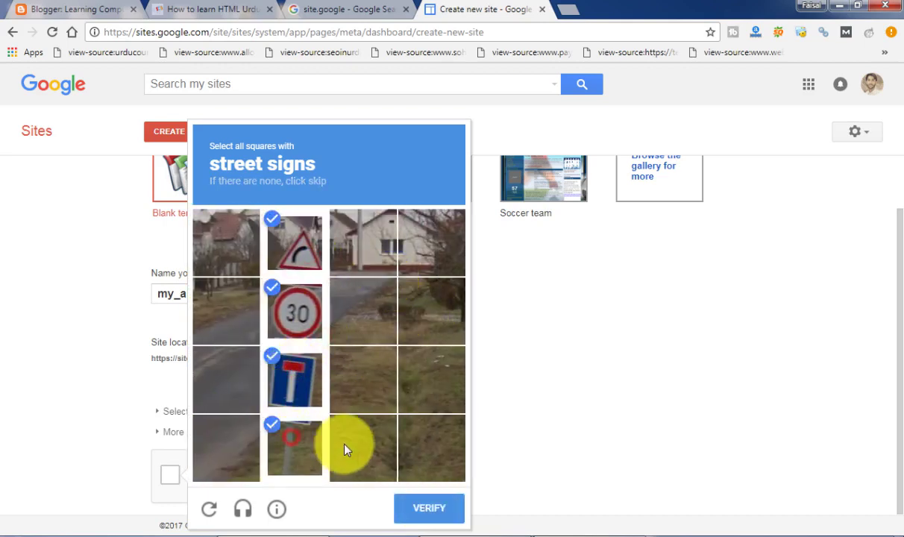
click(420, 513)
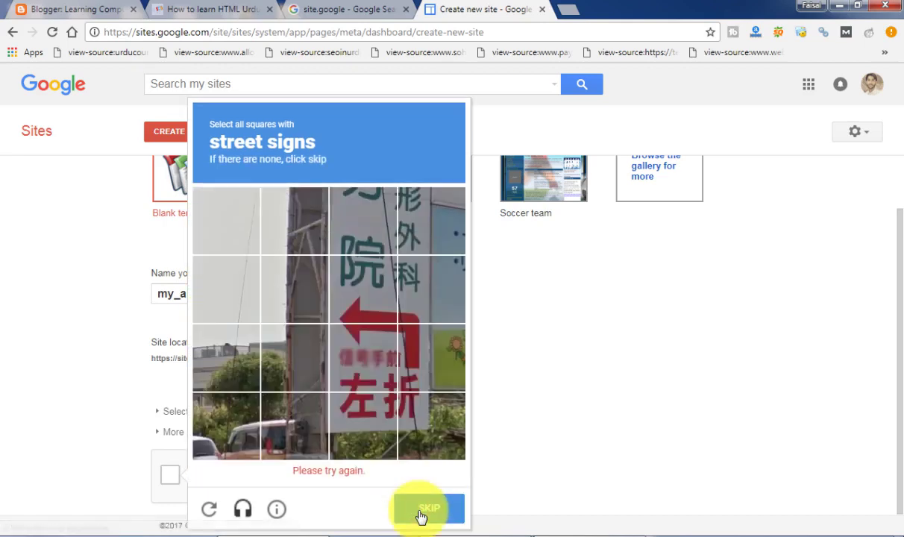
Select the squares covering the tall white signboard with the red arrow, and continue to the next challenge image.
click(305, 231)
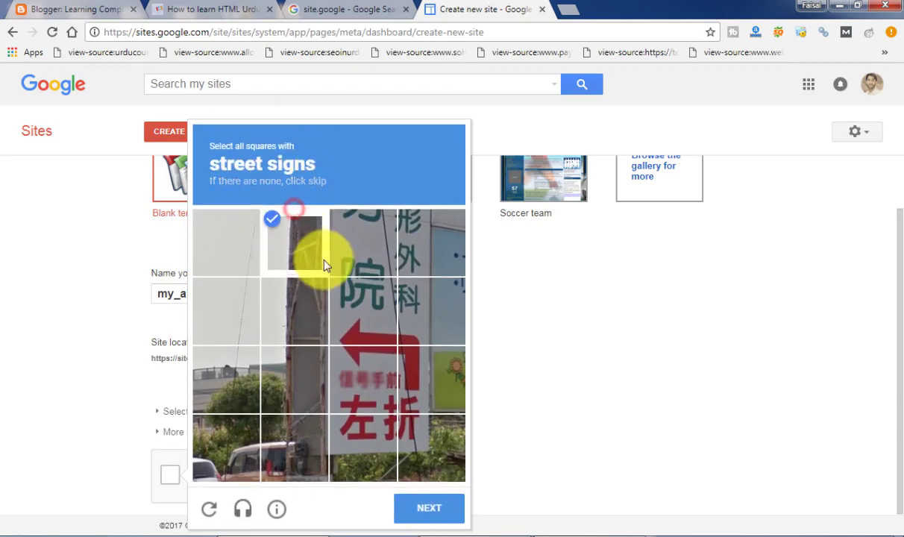
click(359, 242)
click(365, 319)
click(366, 357)
click(359, 418)
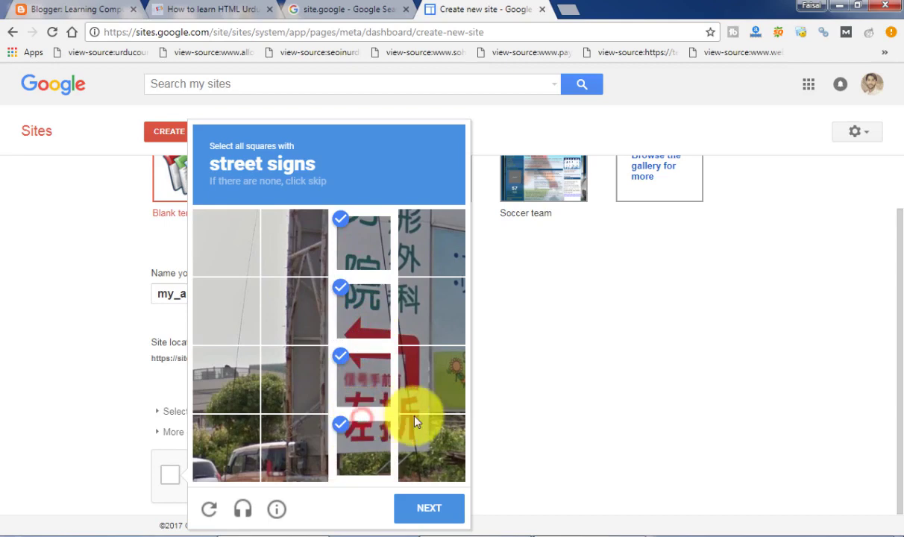
click(414, 417)
click(400, 367)
click(409, 334)
click(409, 241)
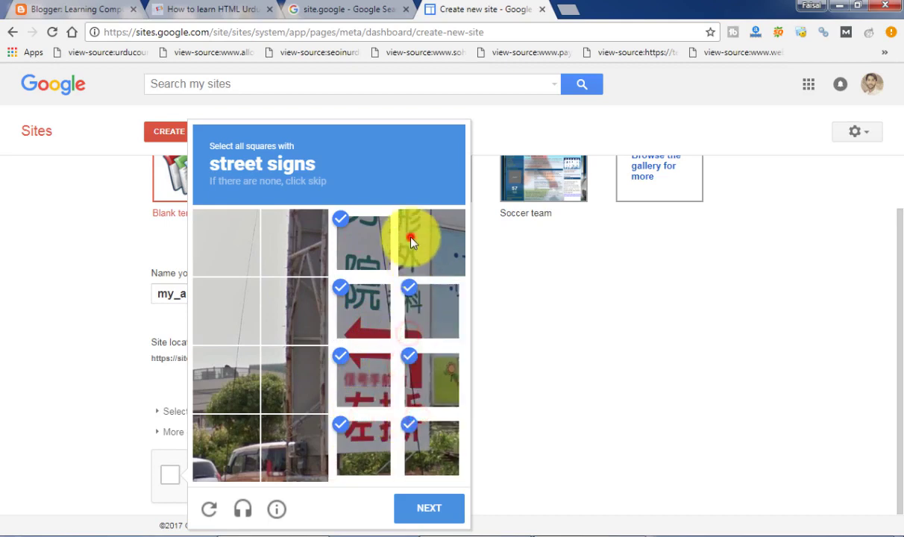
click(436, 509)
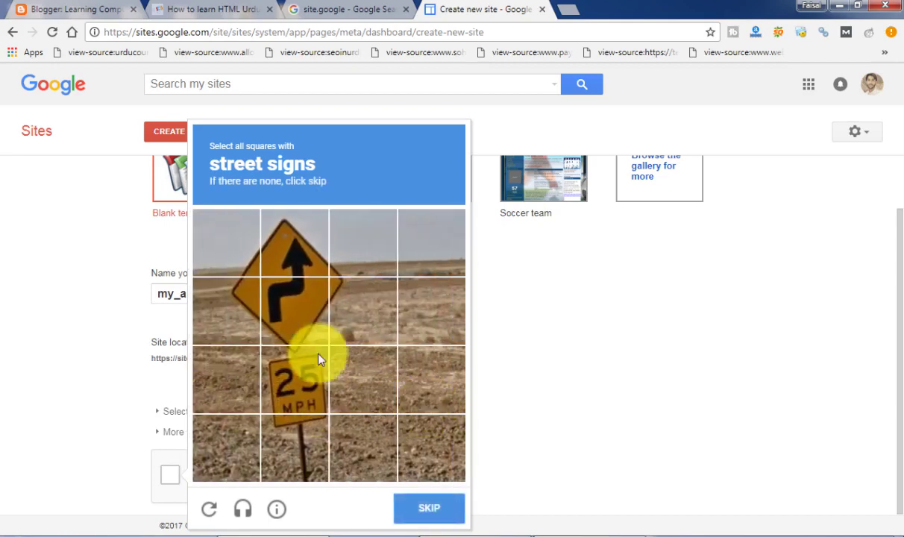
Select the squares covering the yellow reverse-turn sign, the 25 MPH sign and their post, and verify the selection.
click(290, 320)
click(237, 305)
click(295, 379)
click(302, 444)
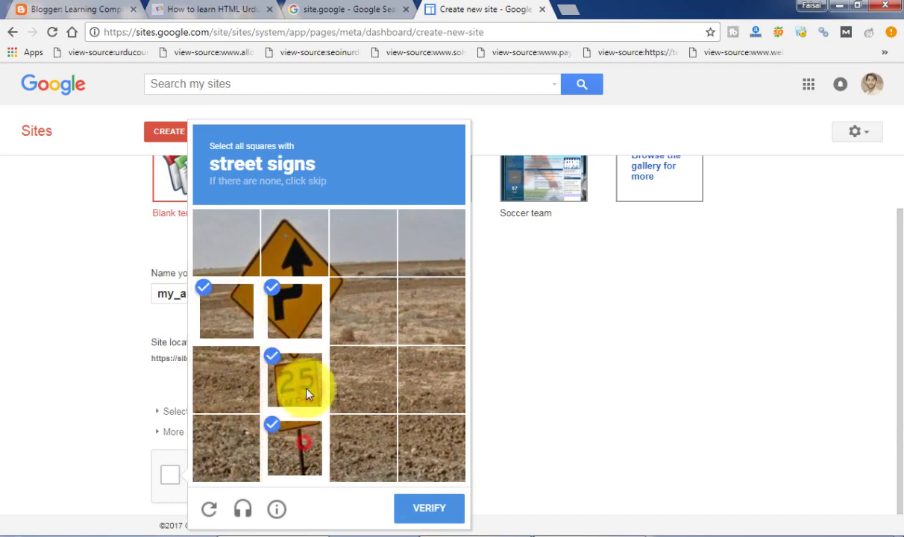
click(292, 235)
click(344, 248)
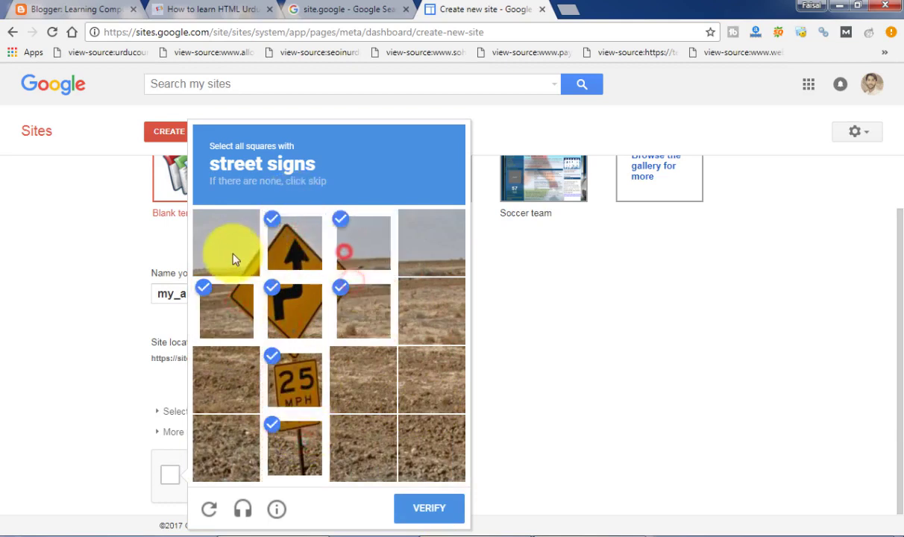
click(232, 251)
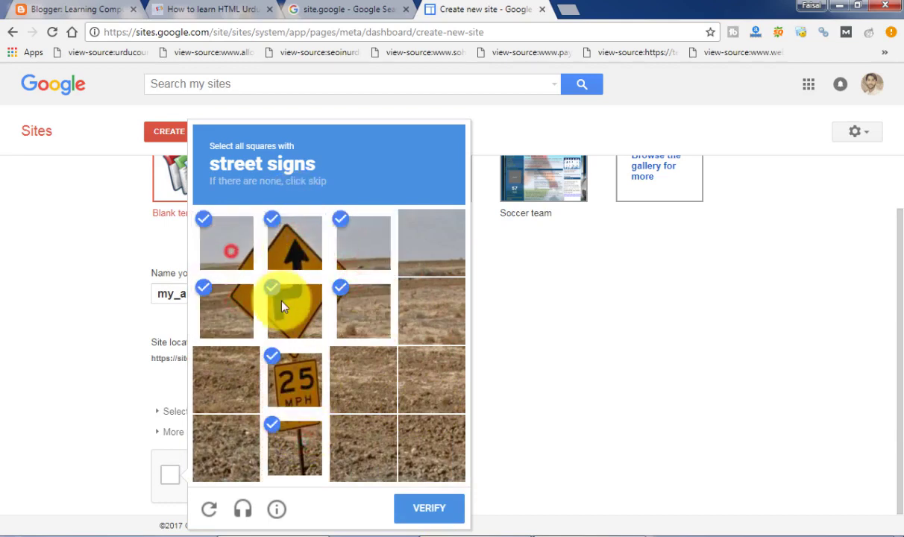
click(429, 508)
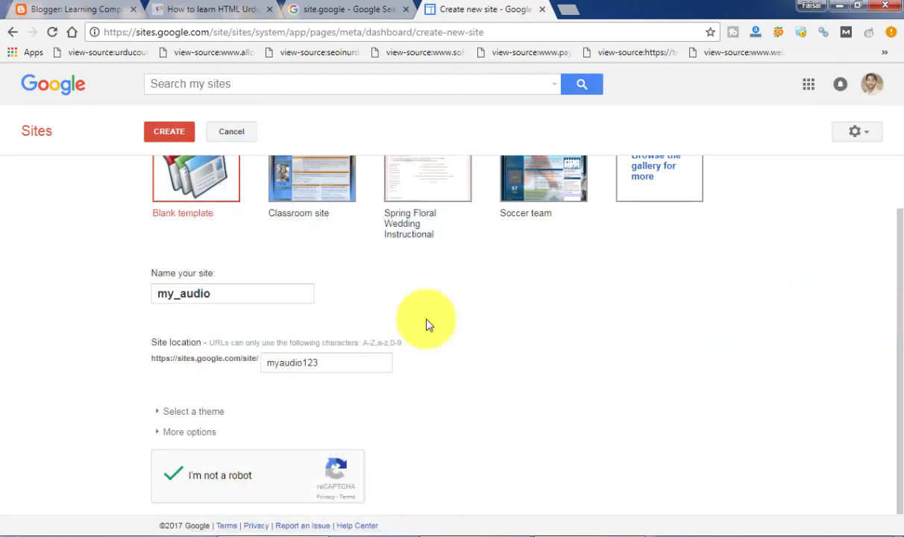
Try to create the site, and change its site location to myaudio12328893.
drag(899, 224, 899, 170)
click(170, 131)
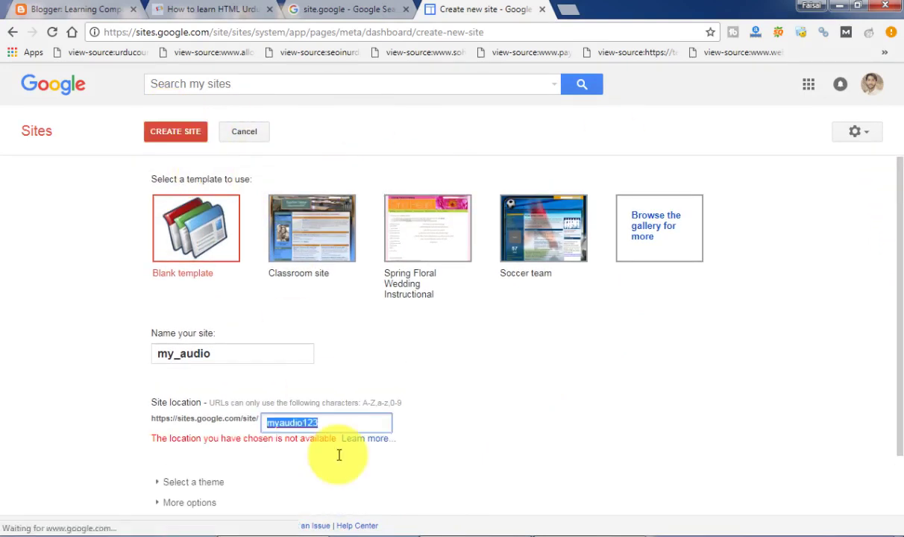
click(331, 423)
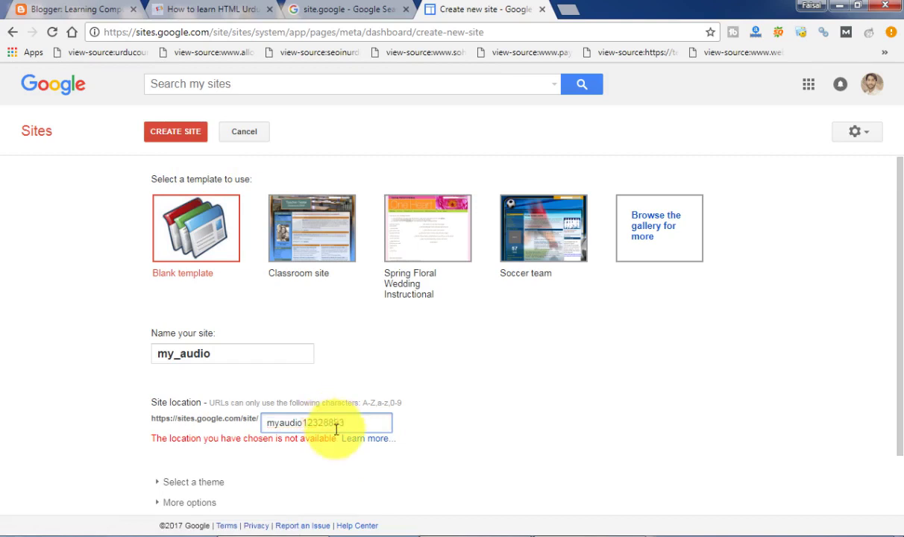
Start the robot check and select the road images, including the highways, the PARE sign street, the stop sign and the curve.
drag(900, 326, 898, 425)
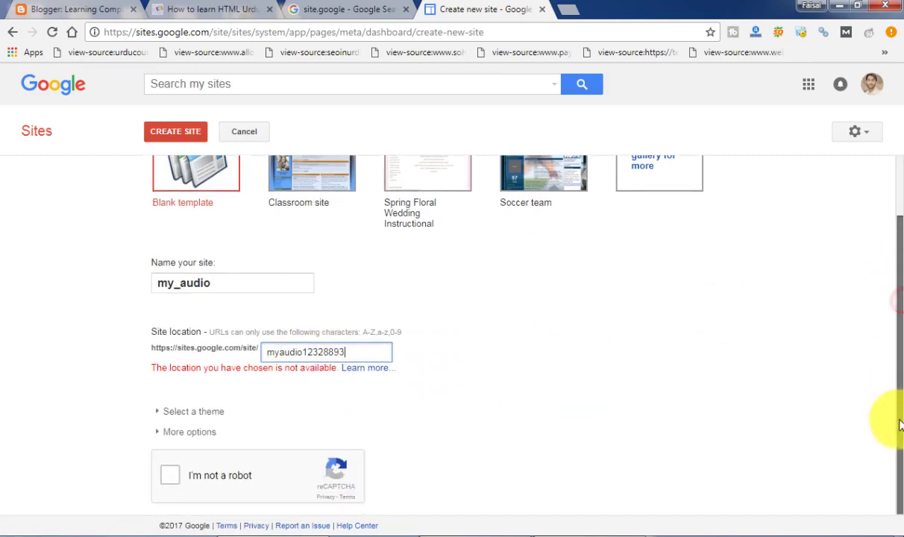
click(170, 475)
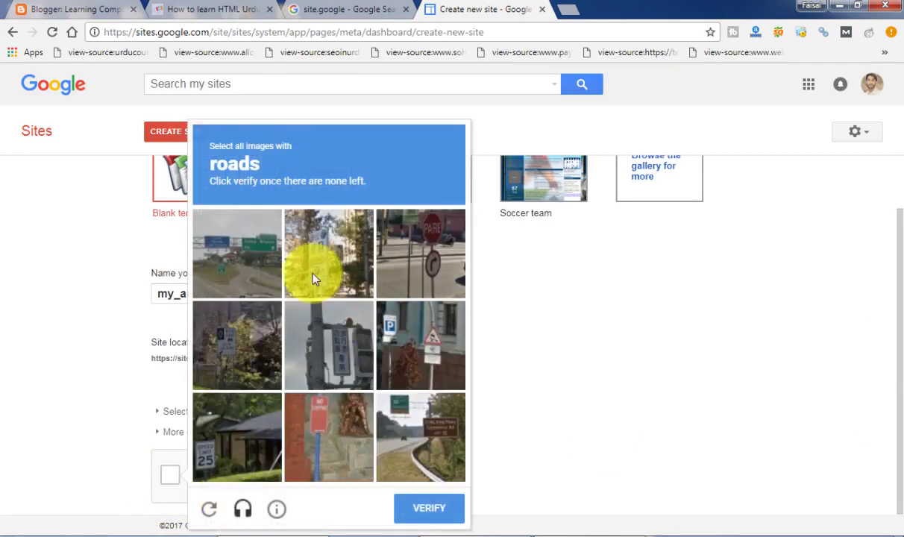
click(225, 255)
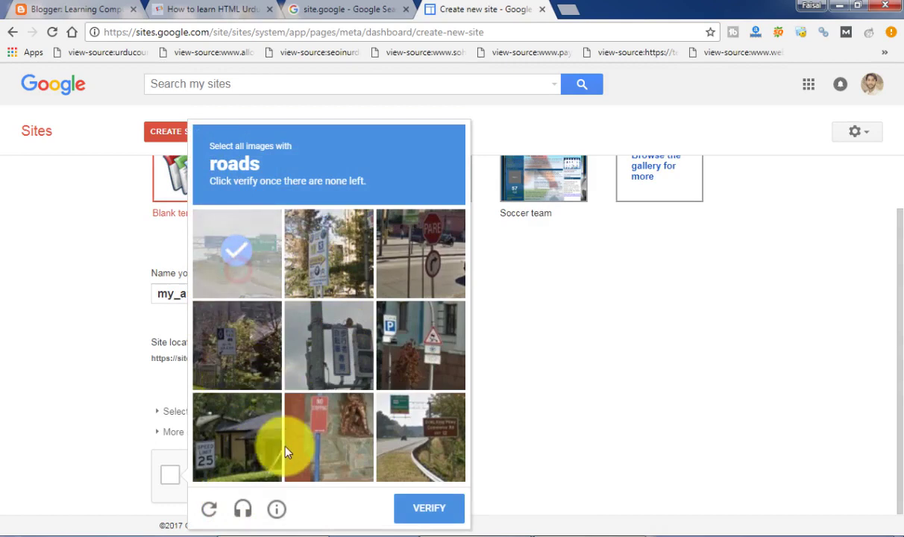
click(430, 263)
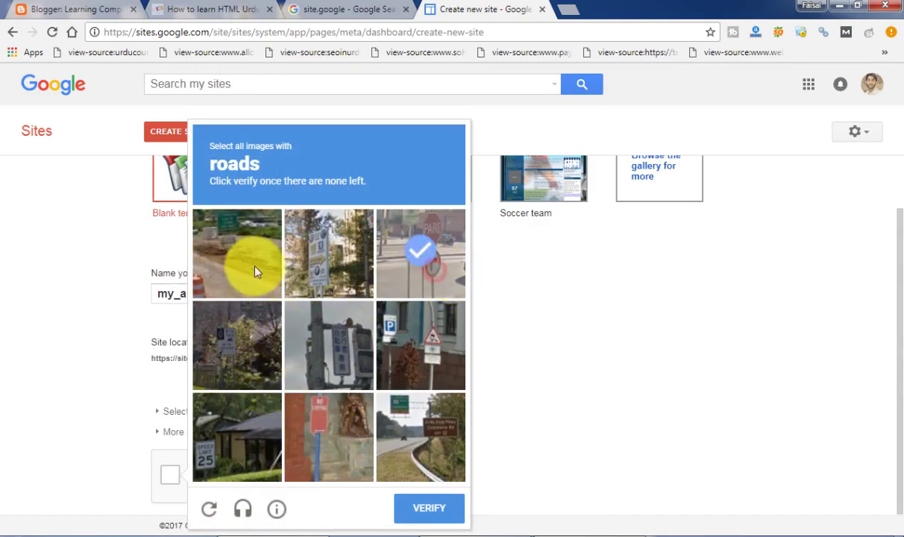
click(249, 260)
click(420, 448)
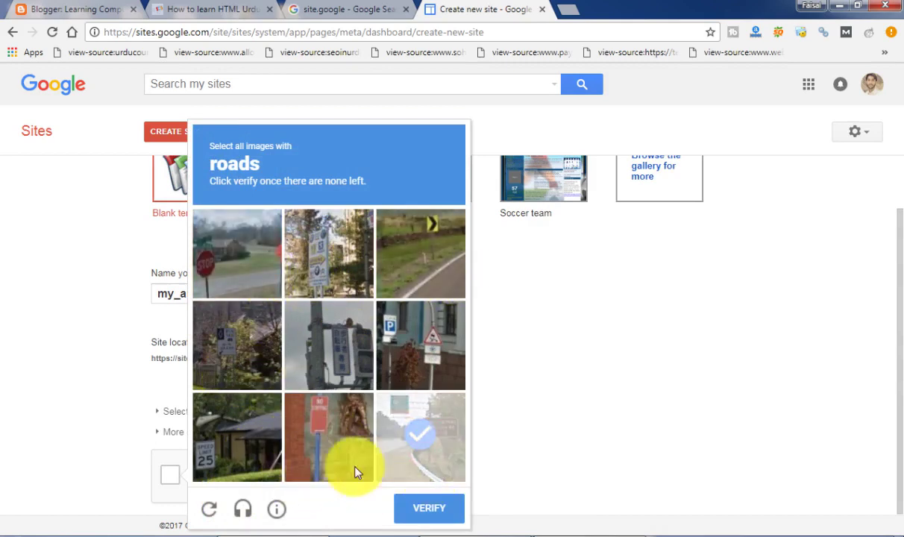
click(223, 269)
click(391, 269)
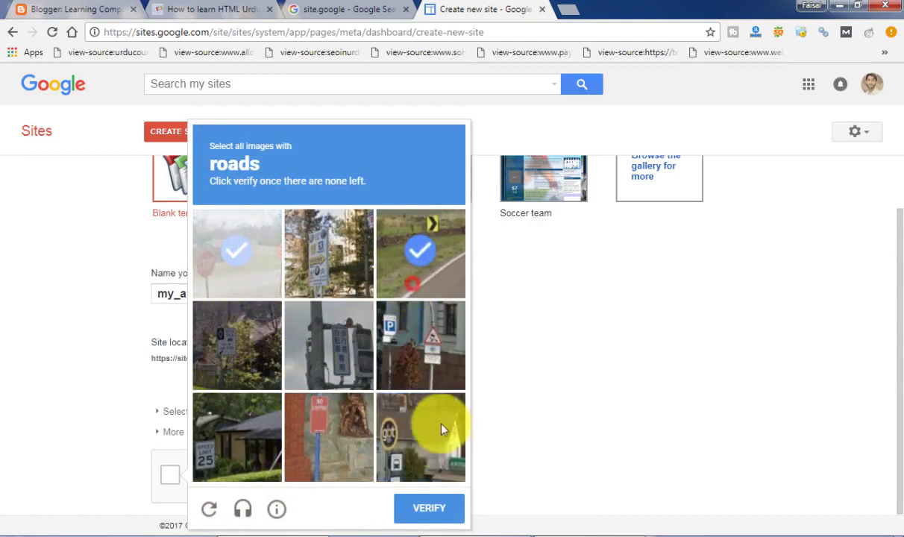
click(235, 261)
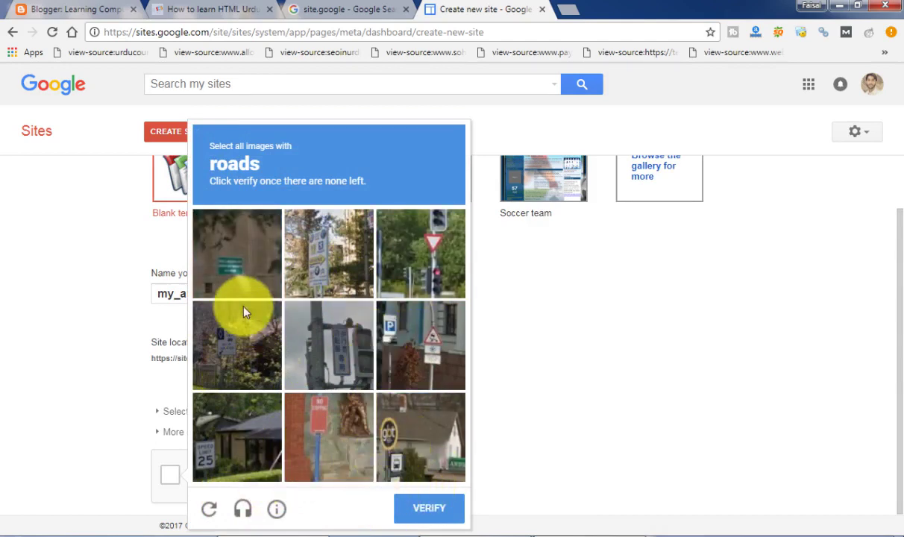
Select the images with the red no-stopping sign, the house and the shrubs, plus the road images replacing the shrubs.
click(340, 431)
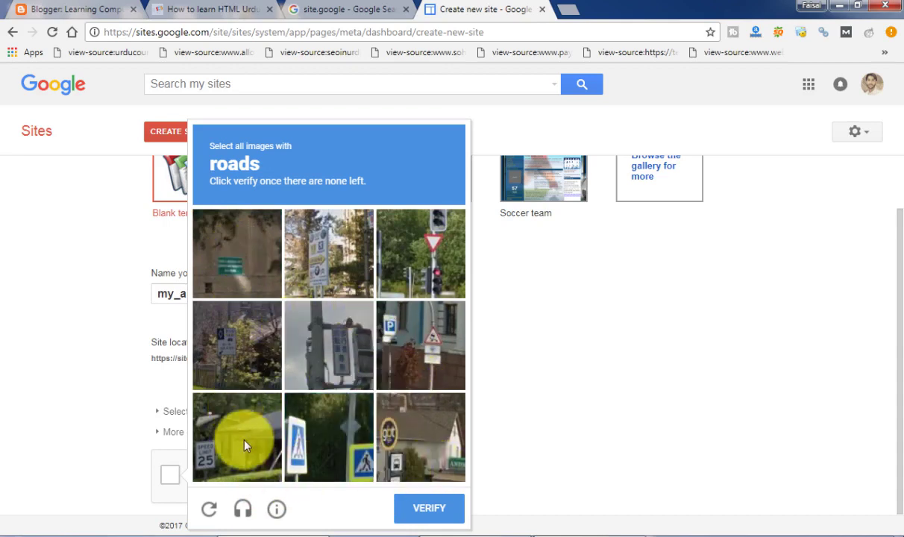
click(436, 452)
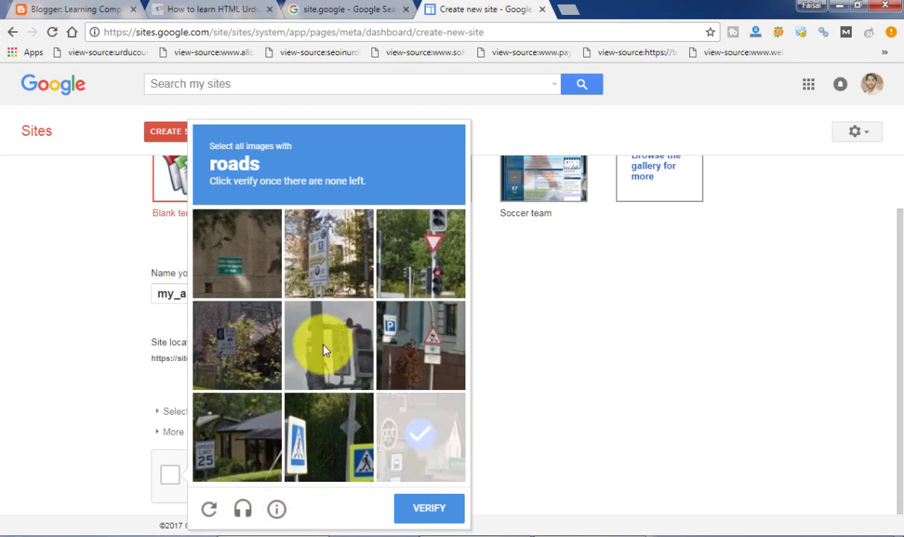
click(217, 348)
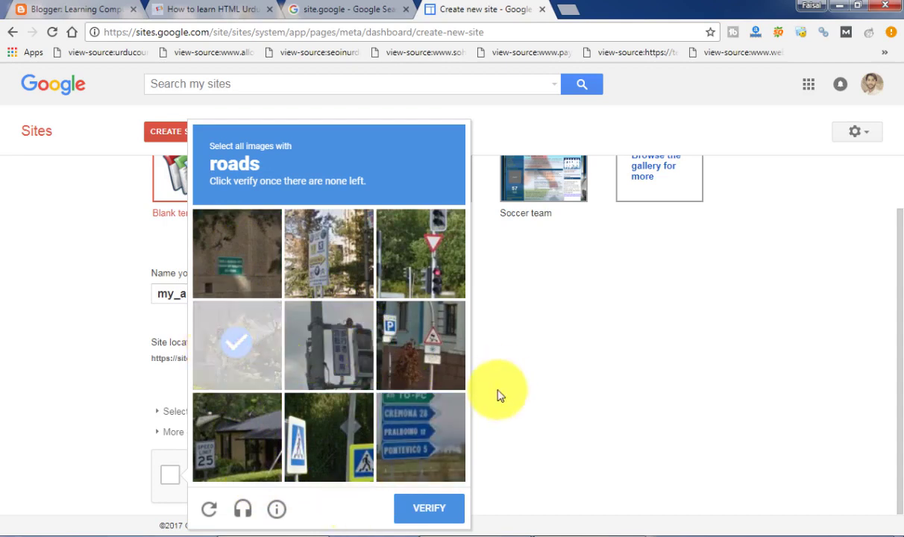
click(234, 363)
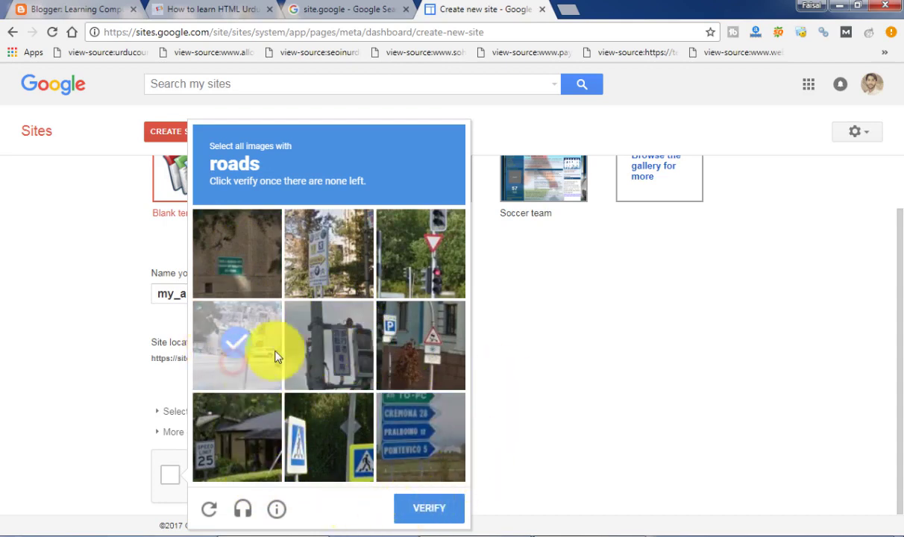
click(249, 362)
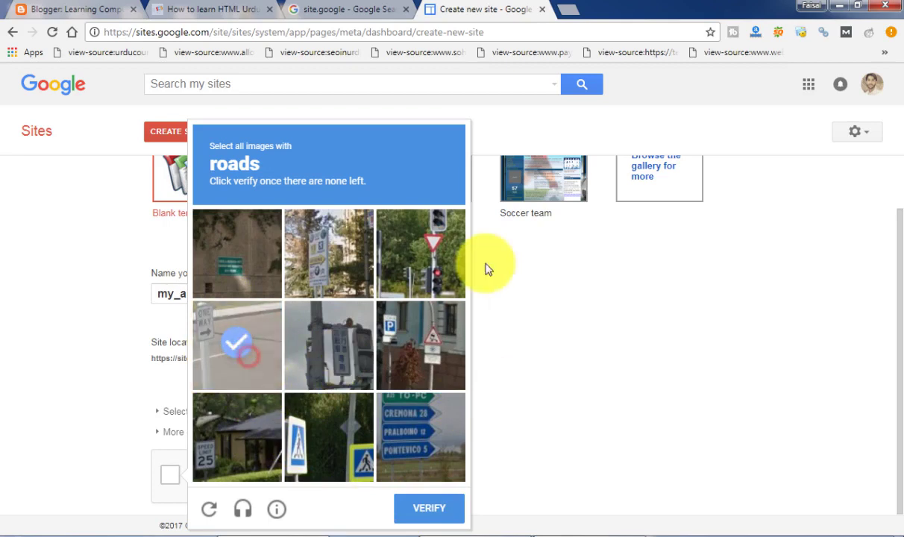
click(236, 361)
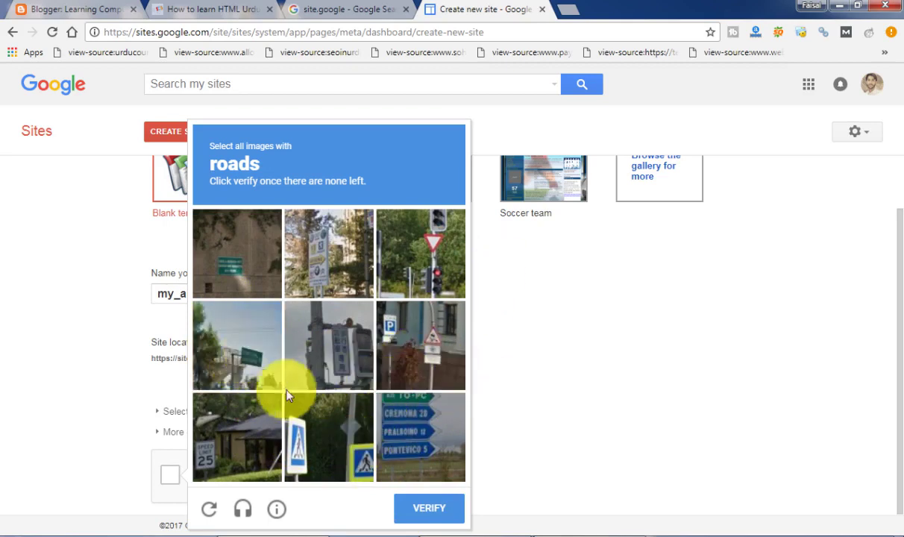
Select the images with the pedestrian-crossing signs, speed limit 25, blue parking sign, yield sign with traffic lights, and white signboard.
click(332, 424)
click(213, 440)
click(408, 351)
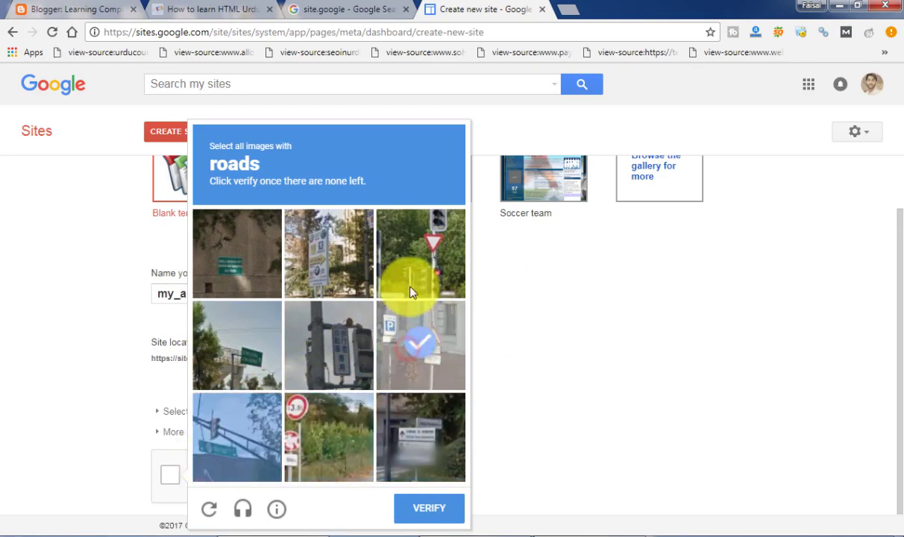
click(412, 273)
click(295, 271)
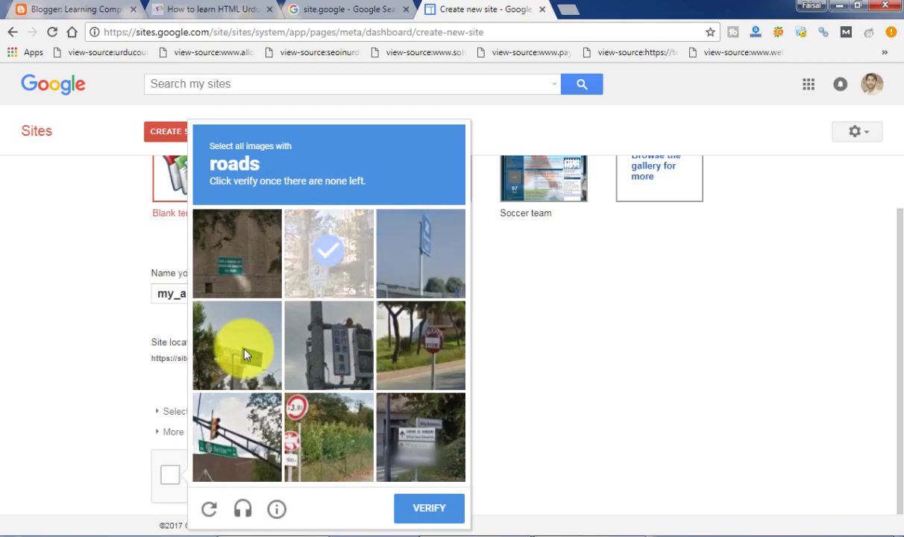
Select the green-sign, round red sign, blurred white sign and traffic-light images, plus the road images replacing the green sign.
click(242, 347)
click(429, 349)
click(415, 422)
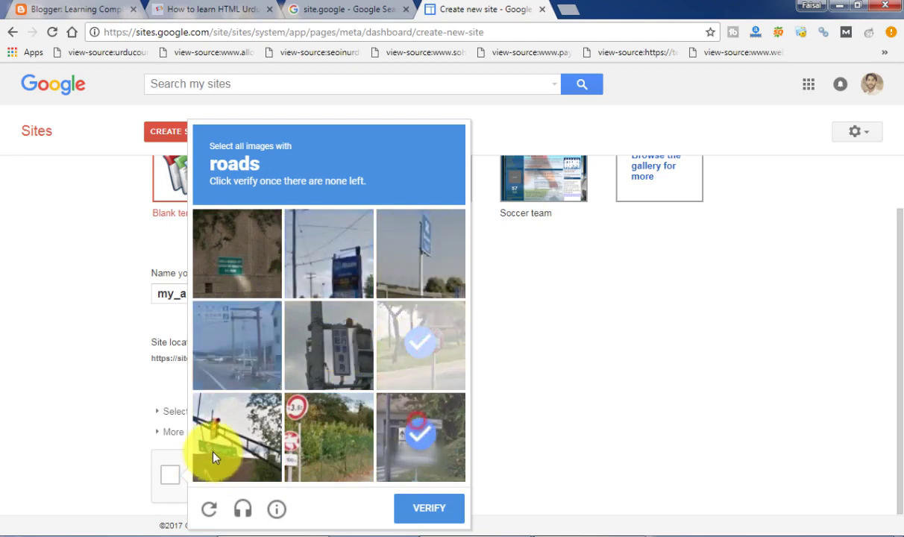
click(210, 441)
click(250, 339)
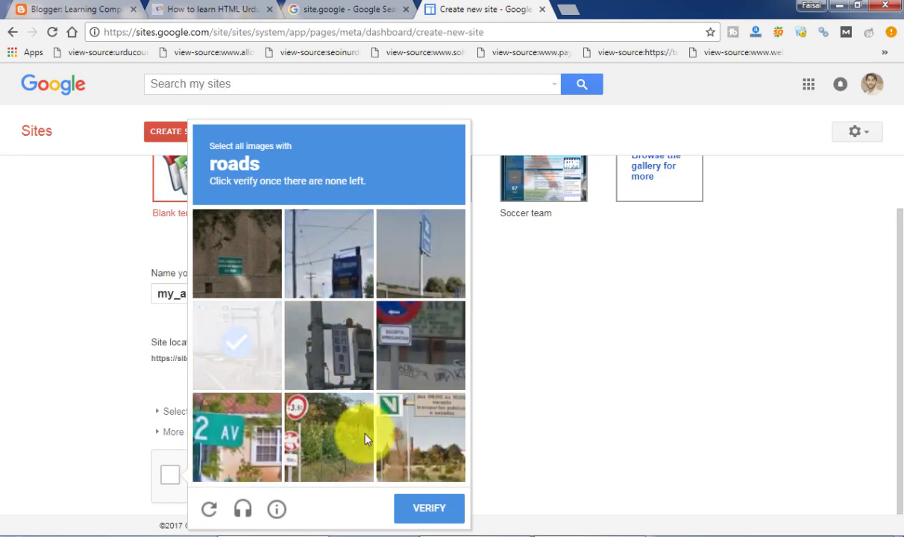
click(240, 375)
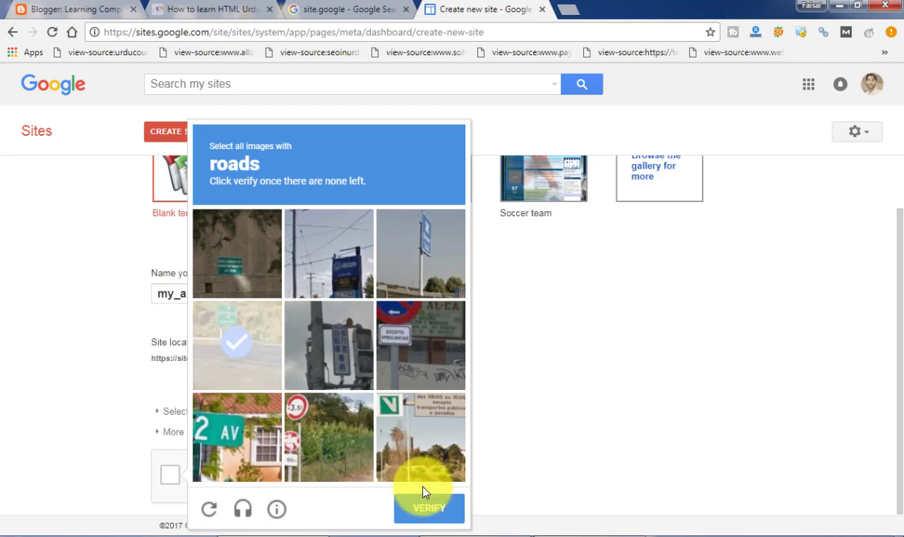
Create the my_audio site at the location myaudio12328893dsaf23452345.
click(846, 485)
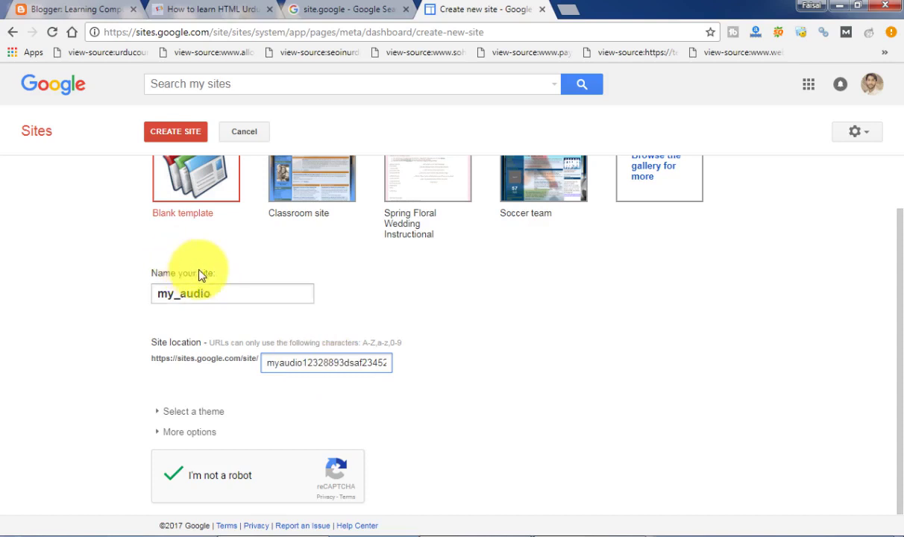
click(180, 133)
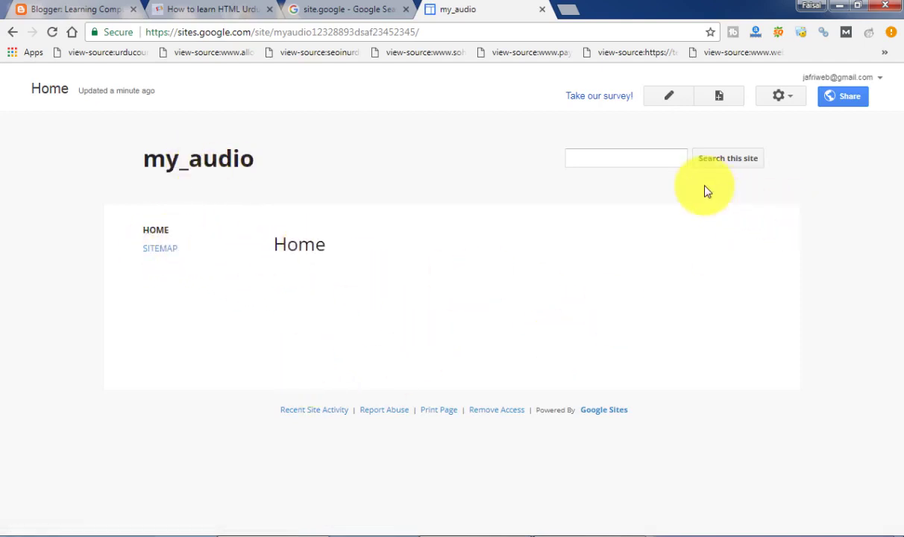
Add a top-level web page named My audio to the site.
click(714, 104)
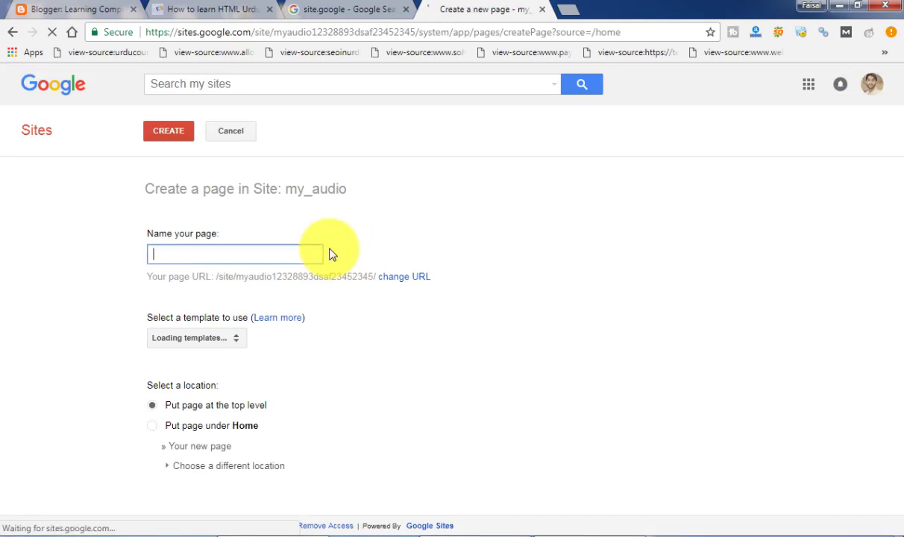
text(Abo)
key(BackSpace)
key(BackSpace)
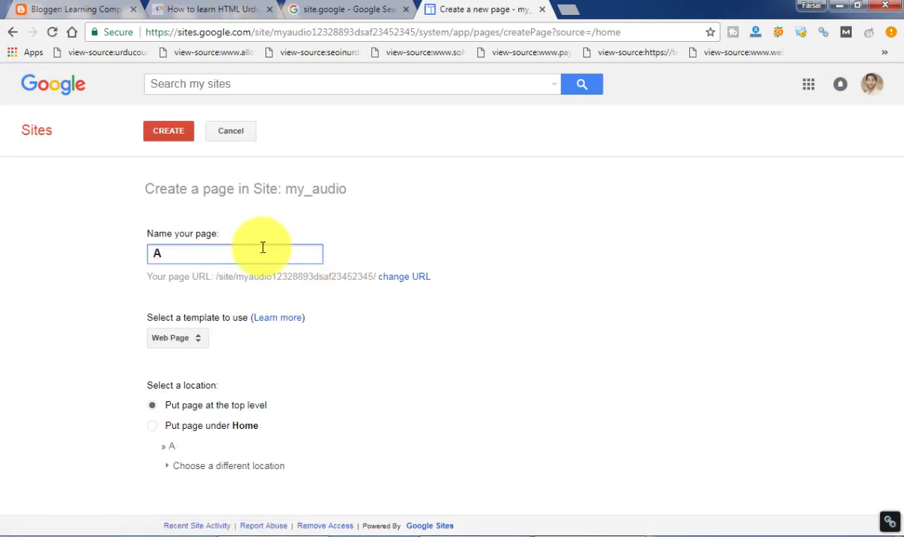
key(BackSpace)
text(My audio)
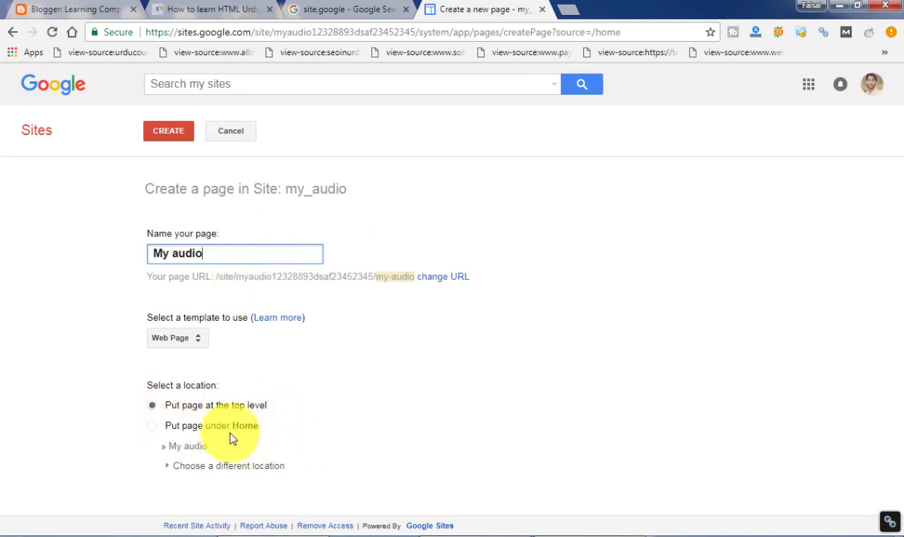
click(153, 133)
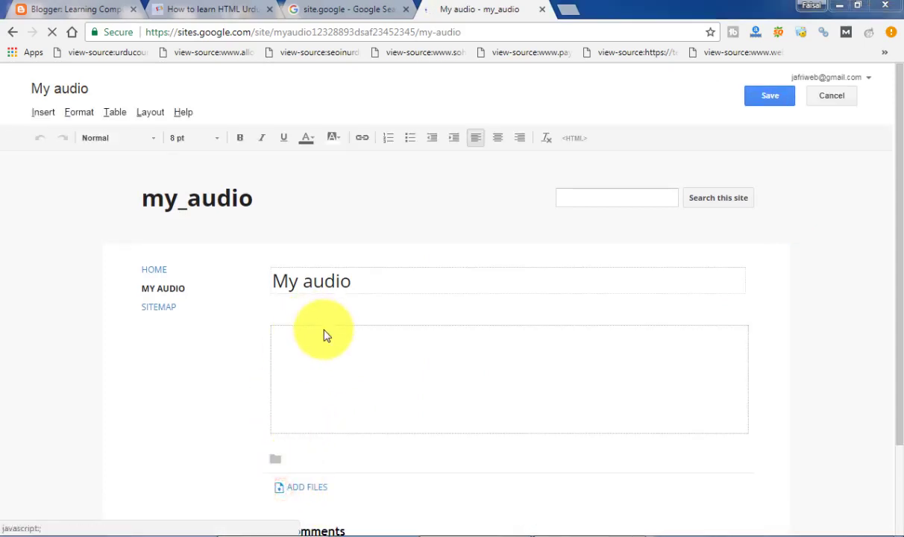
Attach the file Ab-i Revan_01_01_Gece from the desktop's HTML Test > img folder to the My audio page.
click(264, 476)
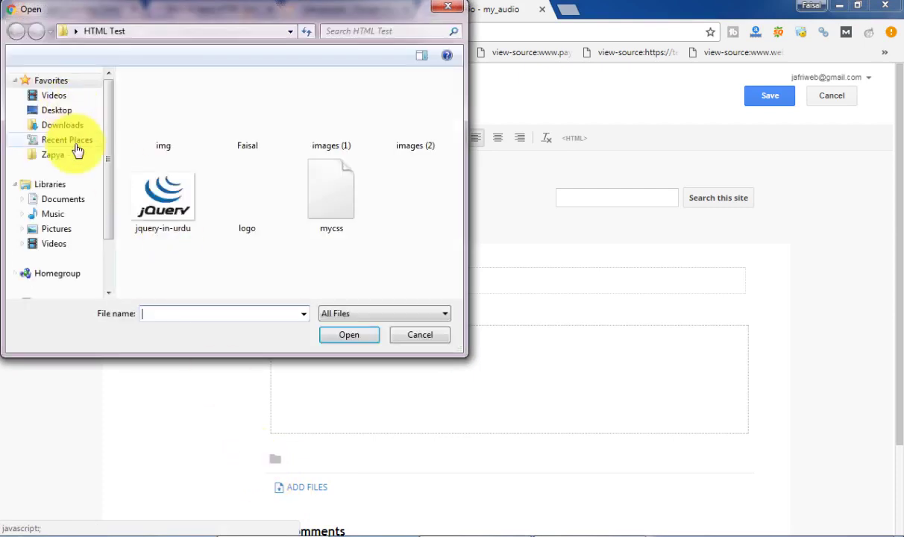
click(61, 112)
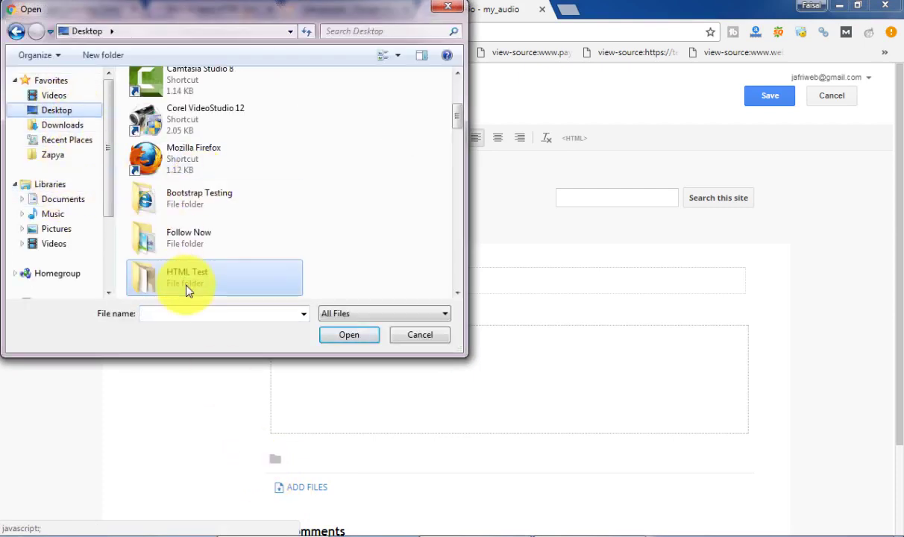
click(182, 282)
double_click(180, 277)
double_click(161, 111)
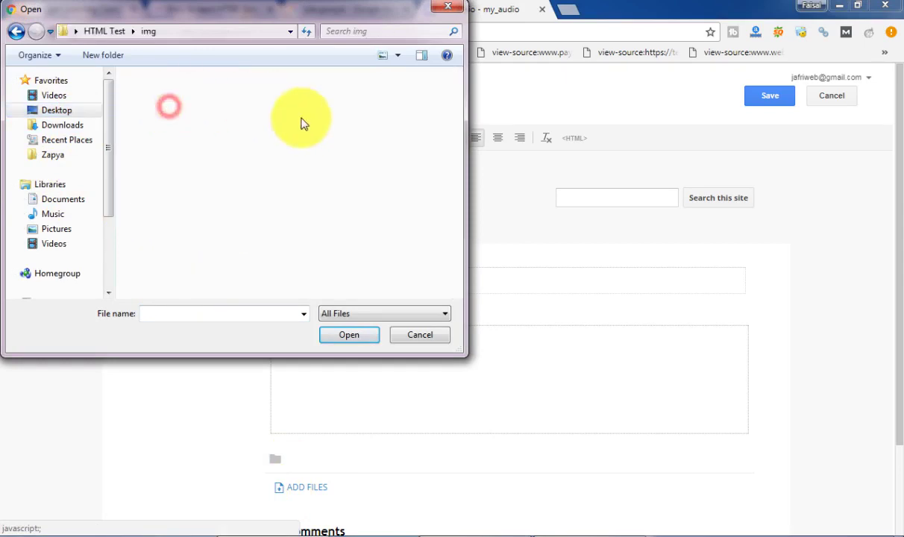
click(162, 193)
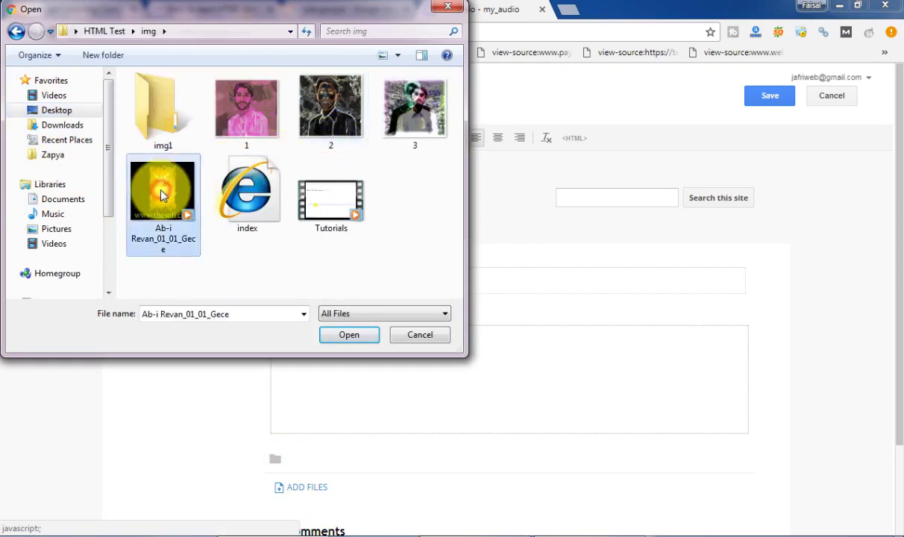
click(352, 335)
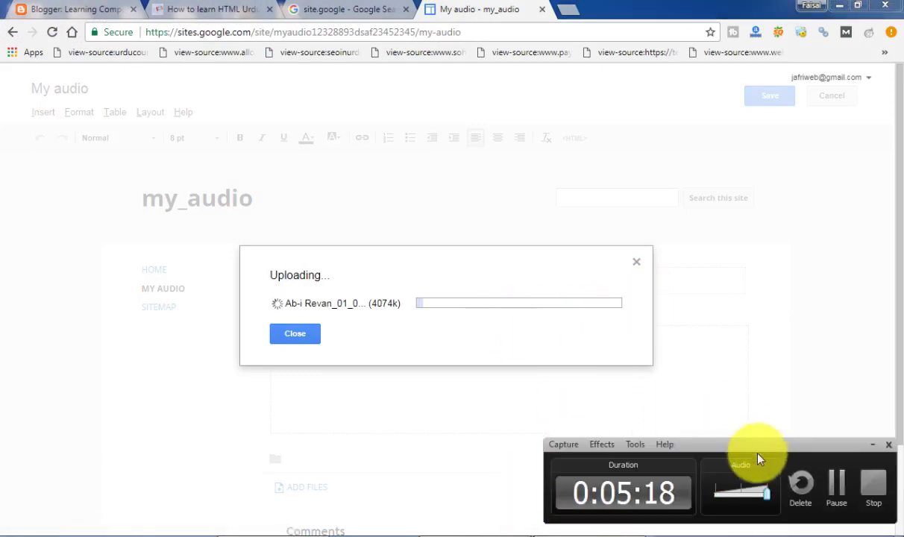
Copy the download link address of the uploaded Ab-i Revan_01_01_Gece.mp3 file on the My audio page.
click(833, 481)
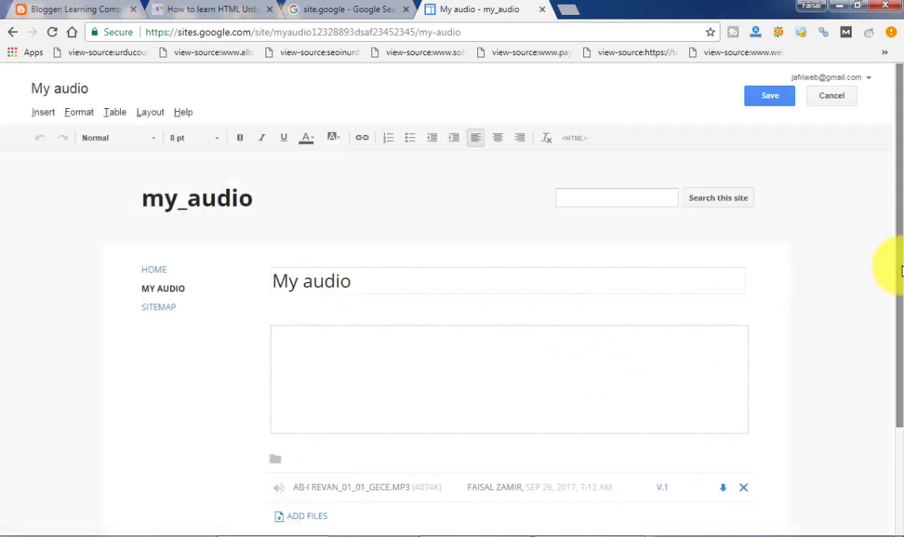
drag(901, 270, 888, 384)
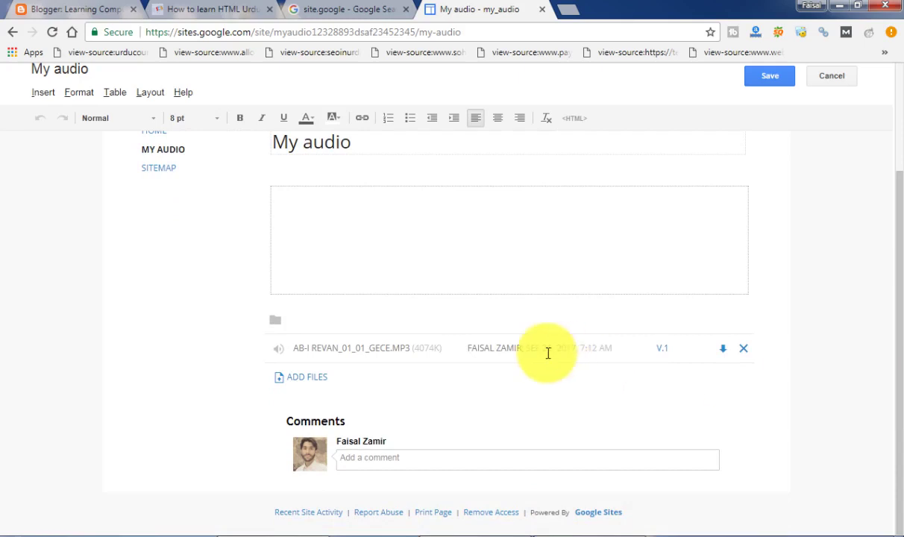
right_click(725, 352)
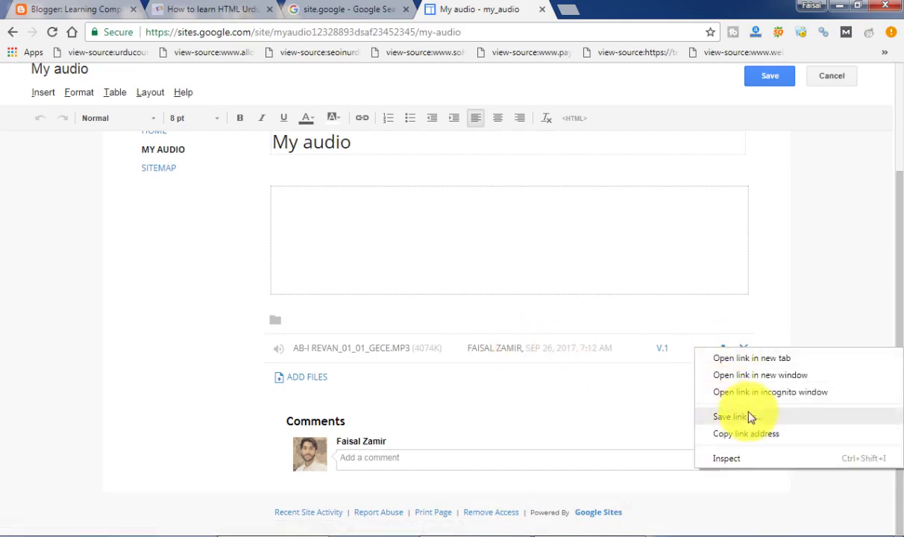
click(750, 433)
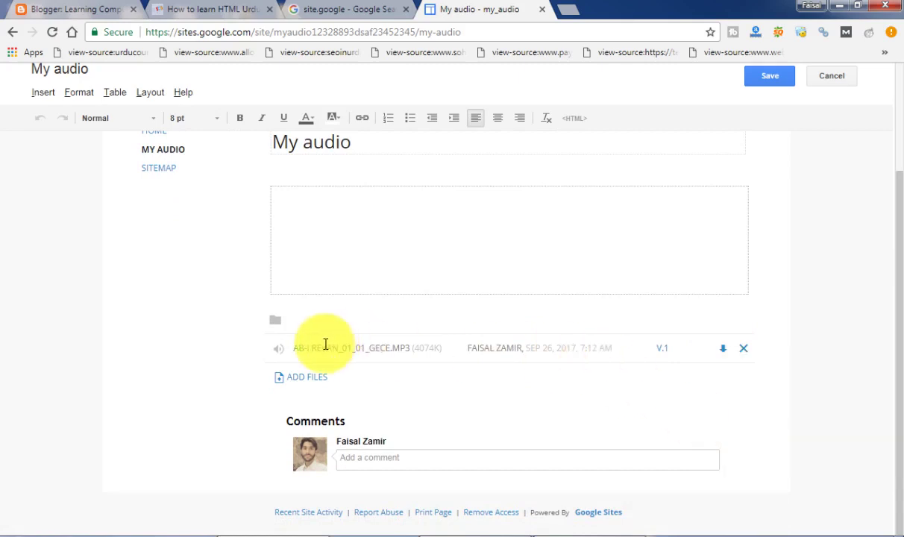
In the HTML of Blogger's How to learn HTML Urdu and Hindi post, add an audio block below the content with the copied link as source.
click(62, 9)
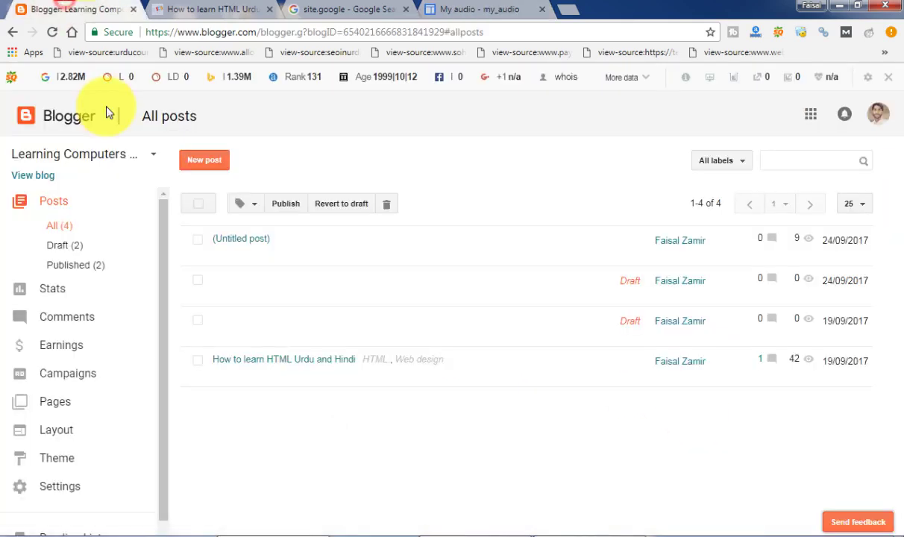
click(221, 373)
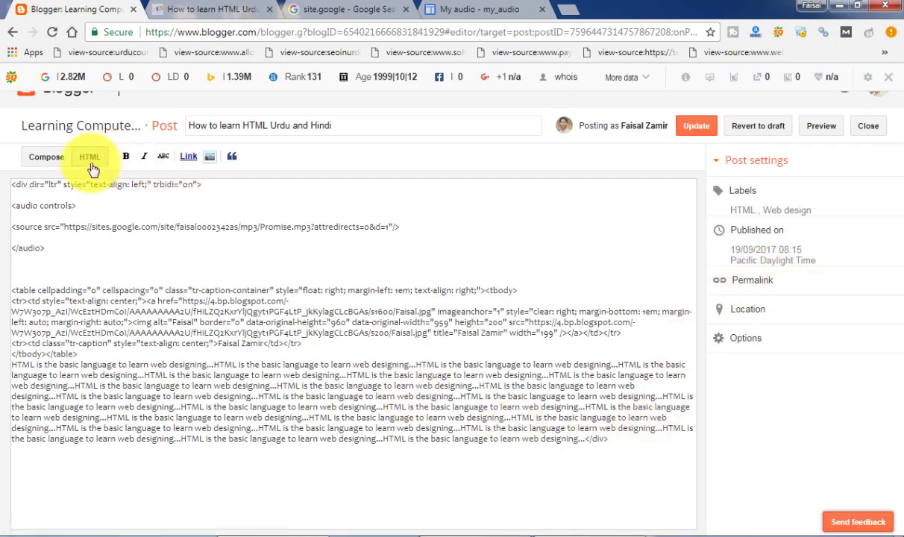
click(56, 458)
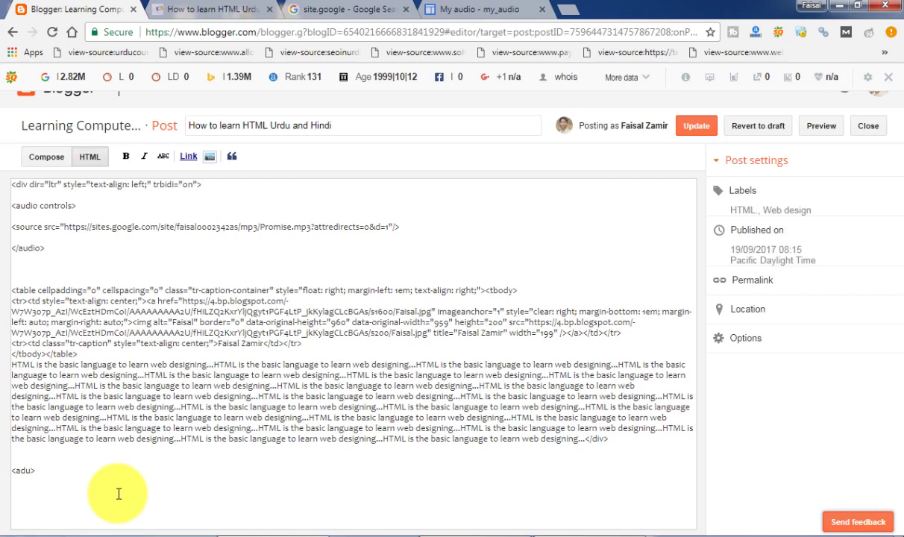
text(ud)
key(Return)
key(Return)
key(Return)
text(<source src=""/>)
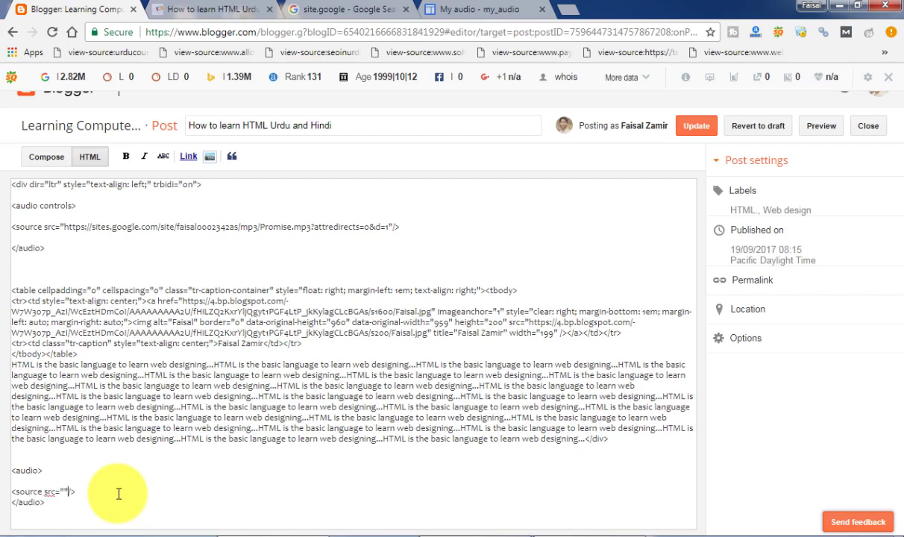
key(ctrl+v)
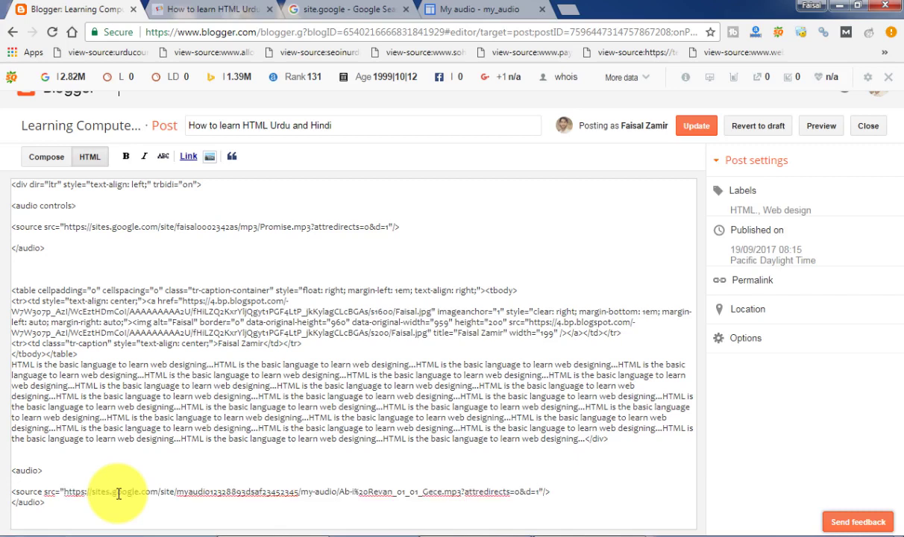
Add the controls attribute to the new audio tag and update the post.
click(41, 471)
text(controls)
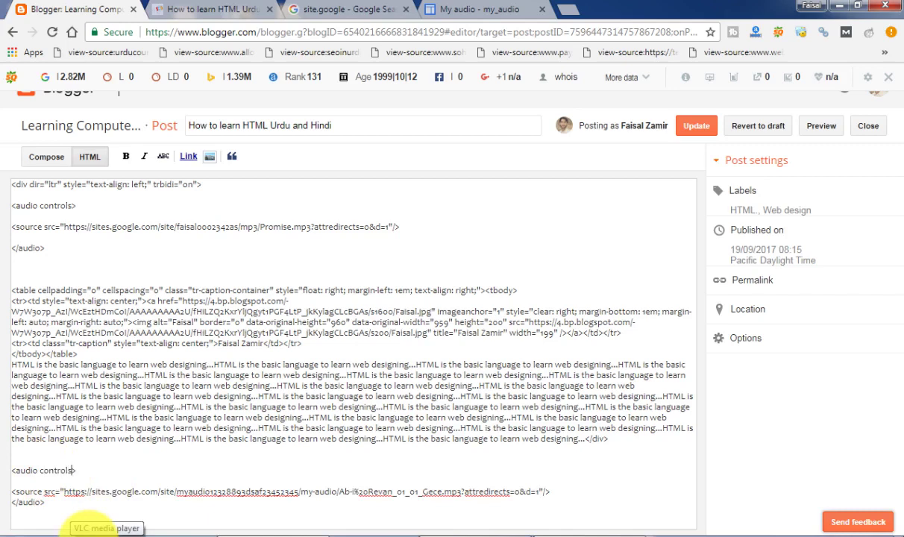
click(696, 125)
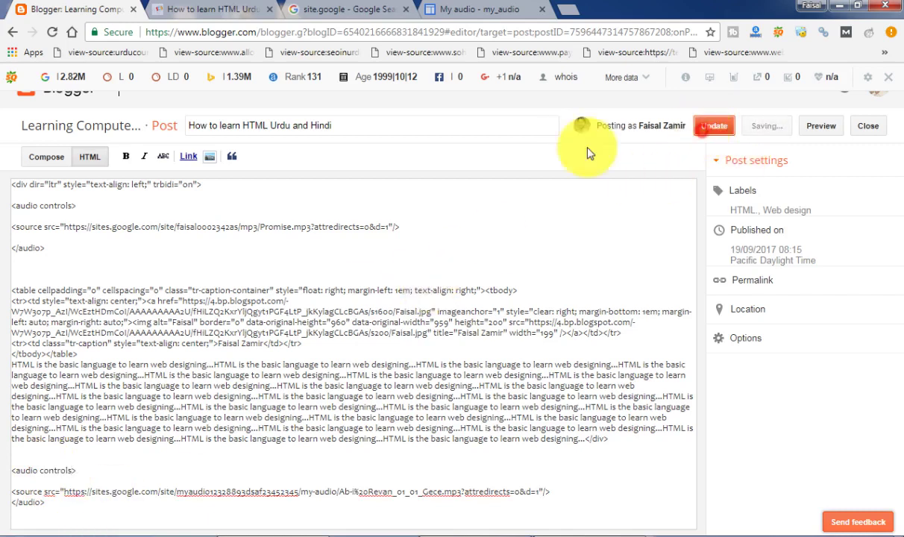
Reload the published post and examine the audio players above and below its text.
click(217, 9)
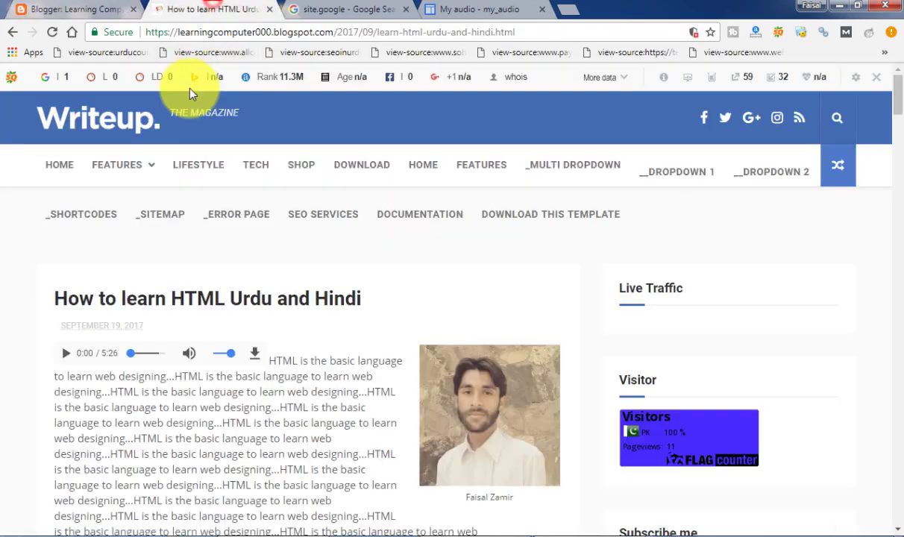
key(F5)
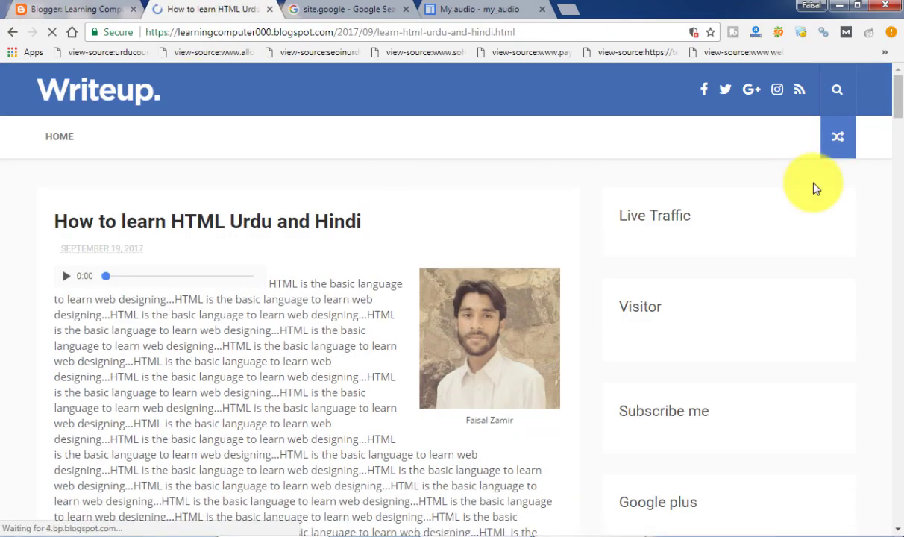
click(898, 153)
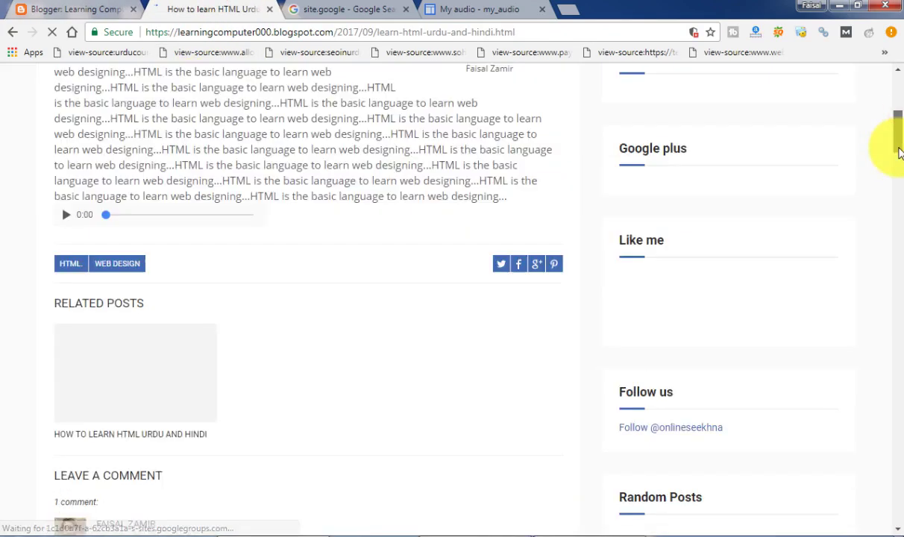
scroll(894, 142, up, 2)
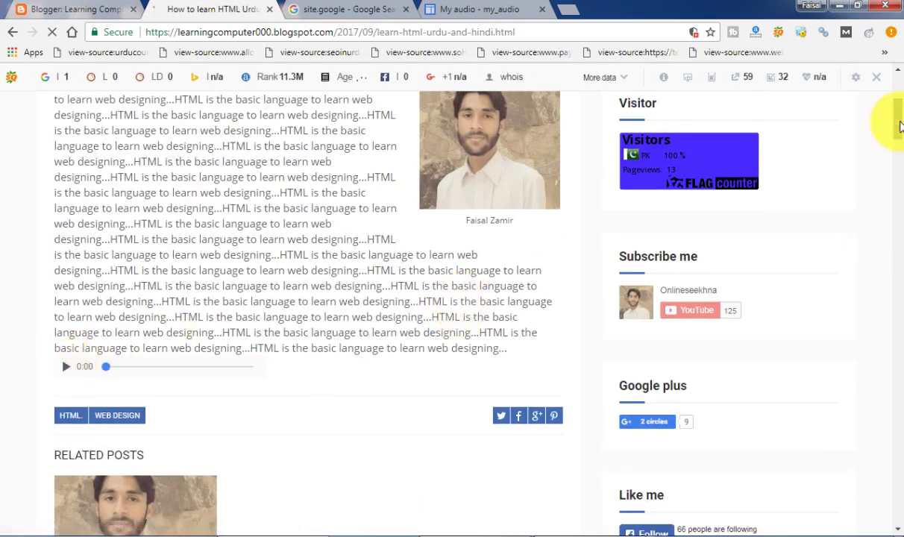
scroll(893, 119, up, 2)
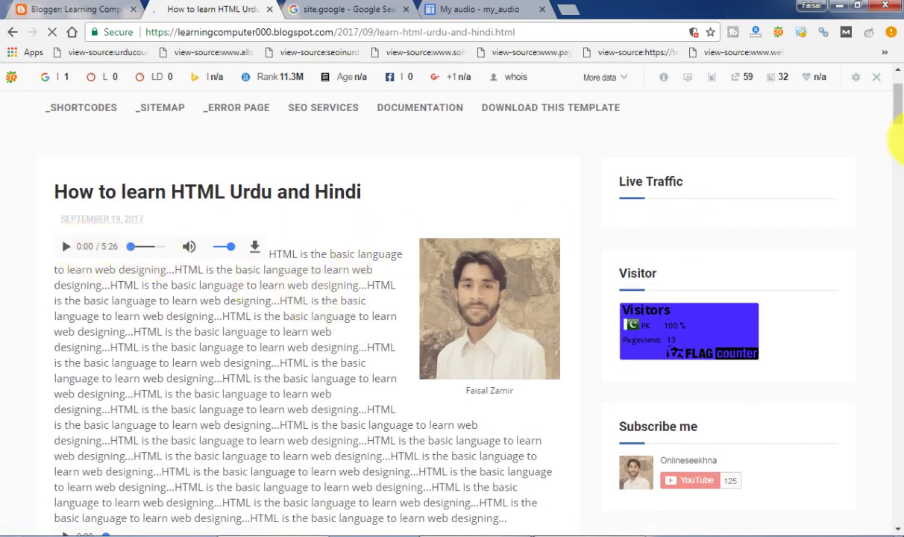
drag(897, 110, 898, 132)
Reopen the post's HTML in the Blogger editor, and briefly play and pause the lower audio player in the published post.
click(96, 9)
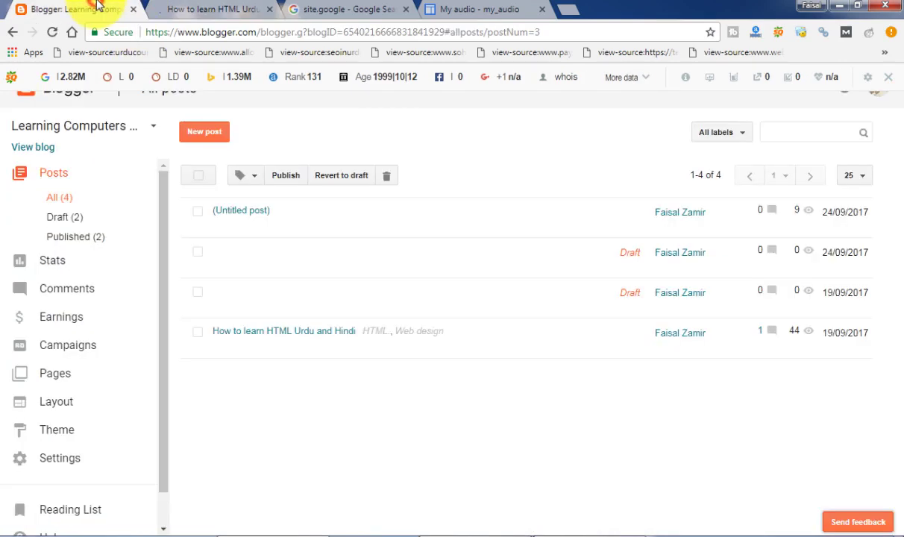
click(224, 347)
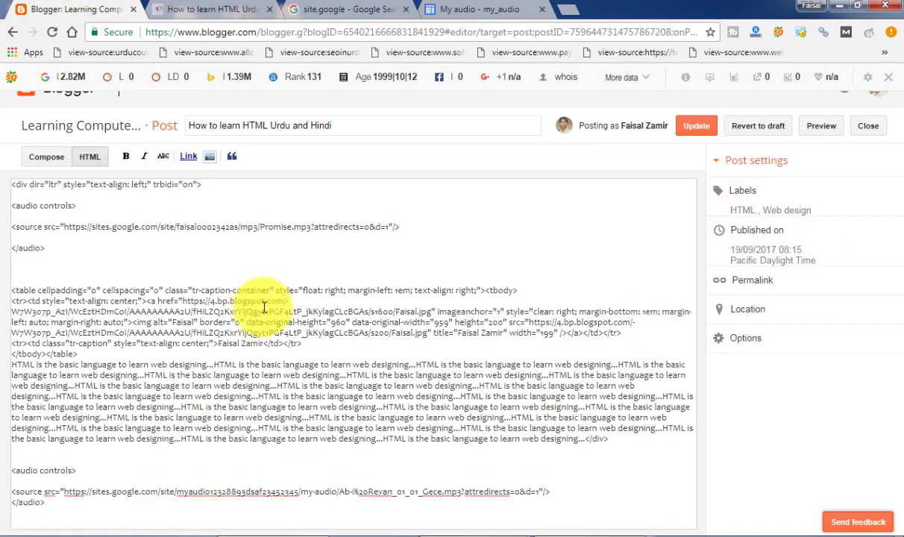
click(220, 10)
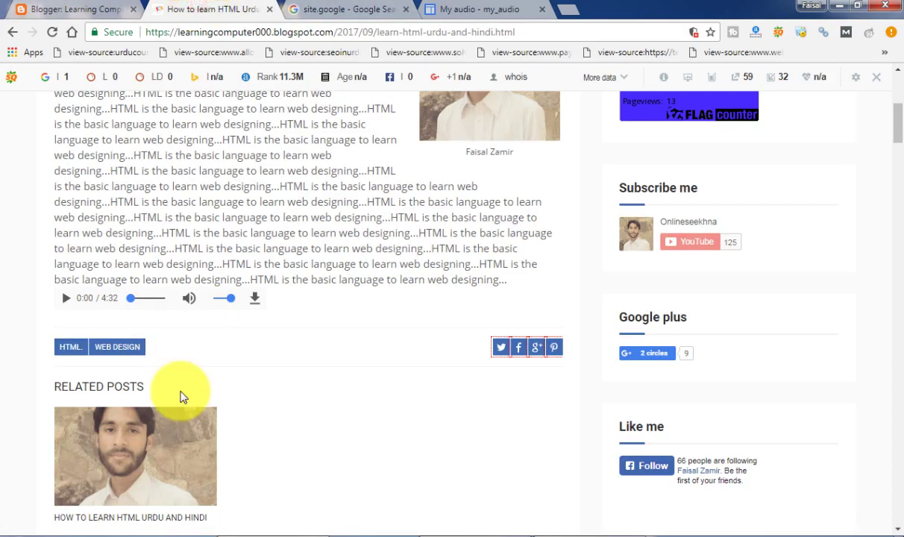
click(66, 298)
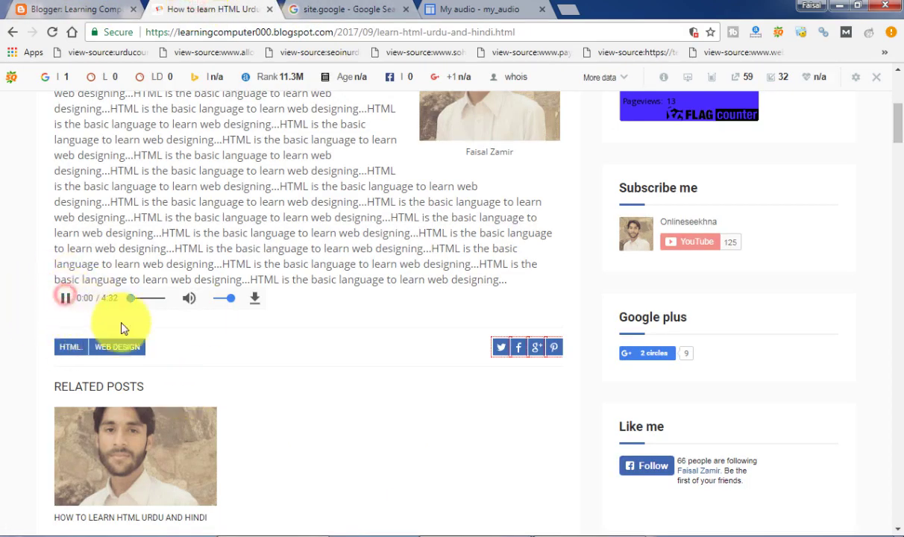
click(65, 298)
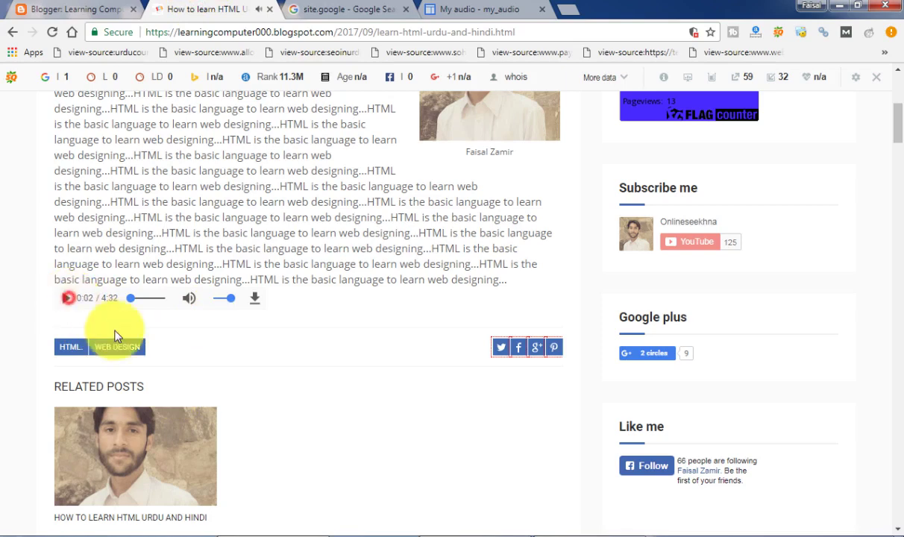
Download the audio file from the lower player of the published post and pause the download.
click(254, 298)
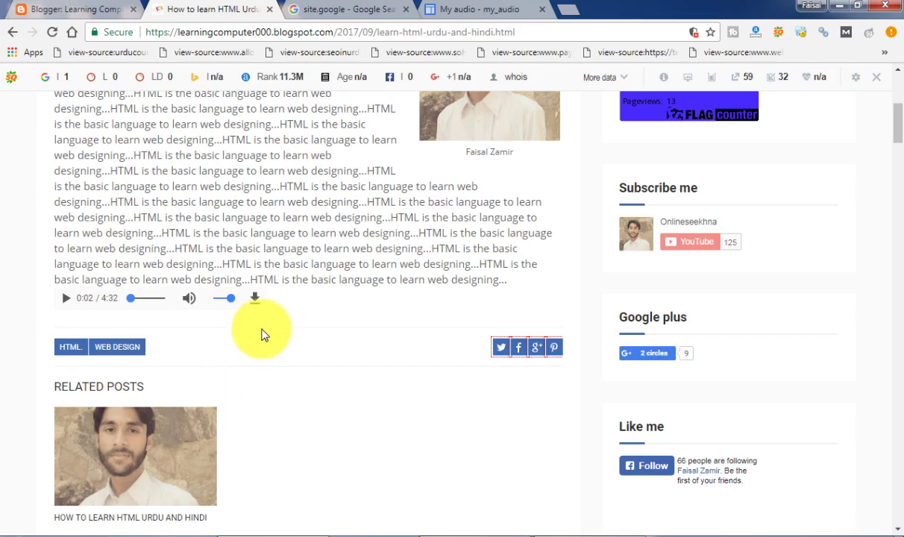
click(254, 298)
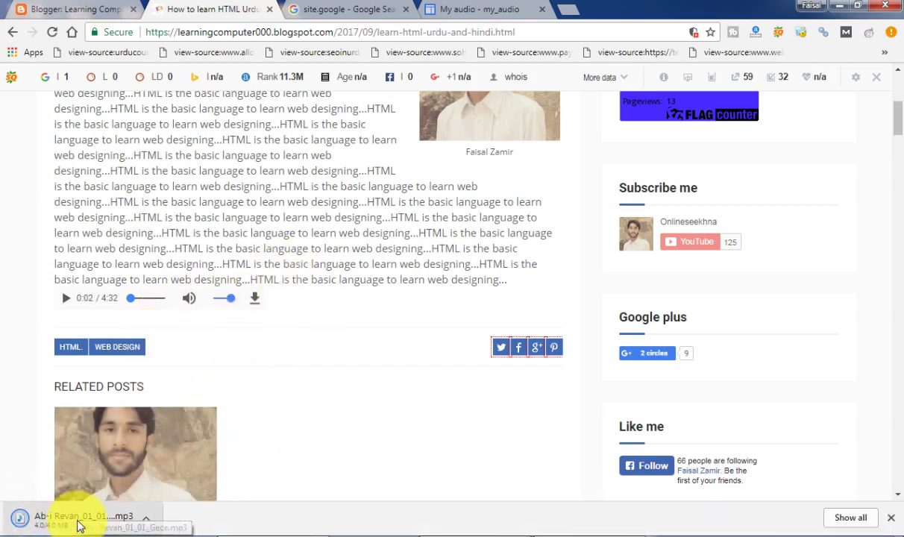
right_click(73, 522)
click(123, 468)
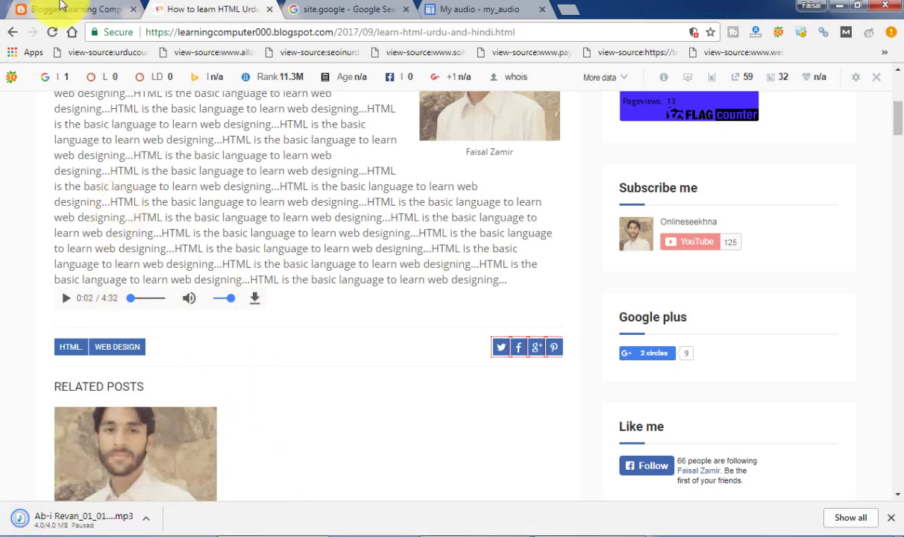
click(59, 7)
click(836, 6)
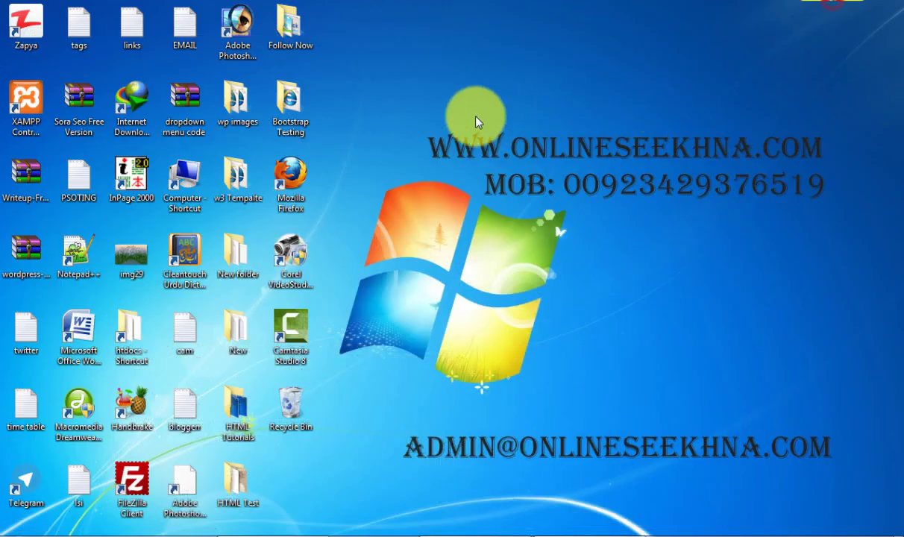
right_click(494, 120)
click(520, 159)
right_click(520, 159)
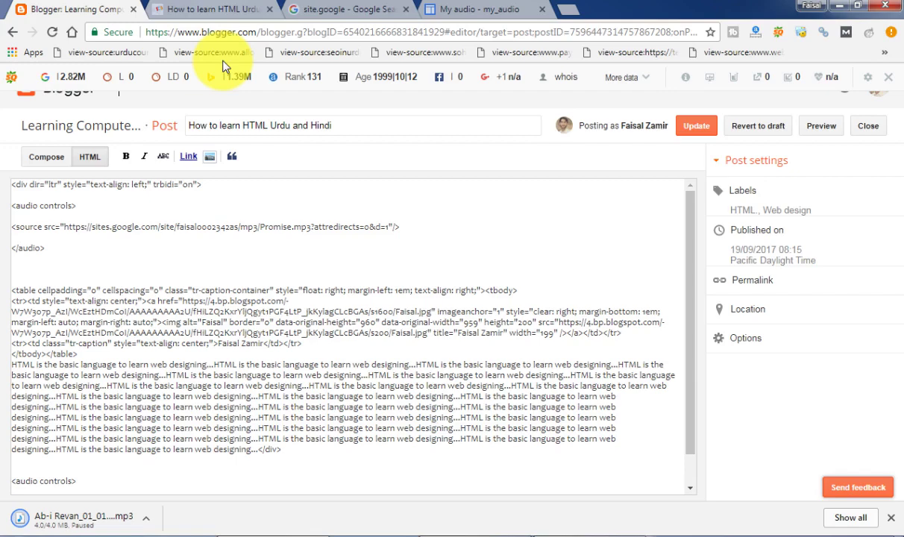
Reload the published post to check it and minimize the browser window.
key(ctrl+Tab)
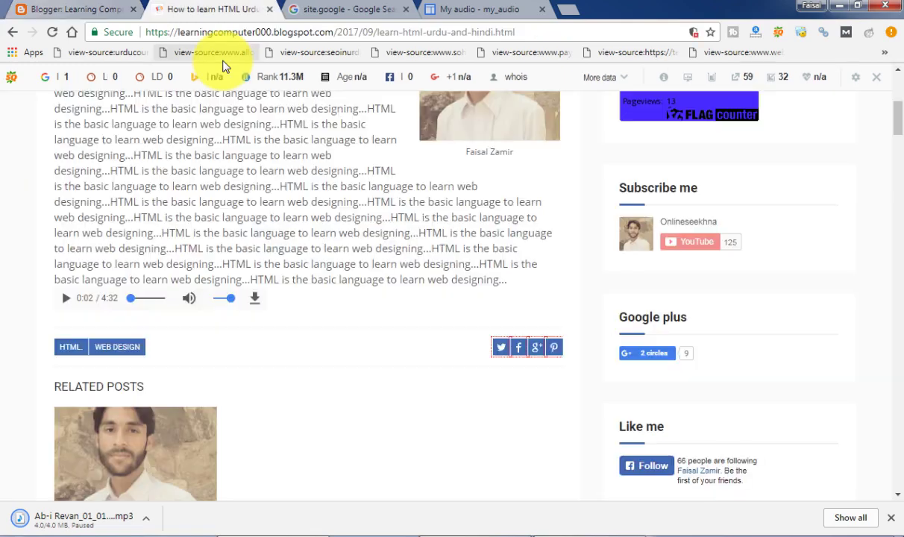
key(F5)
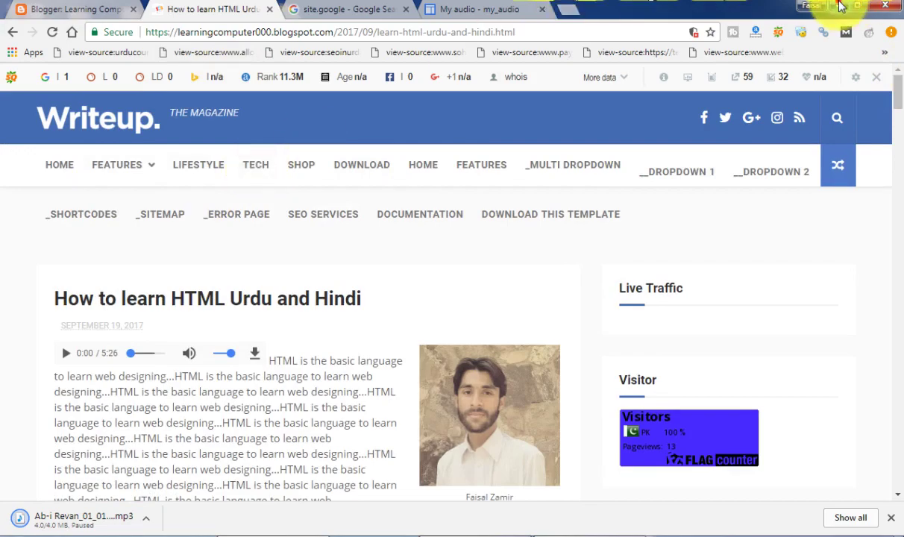
click(839, 6)
click(534, 534)
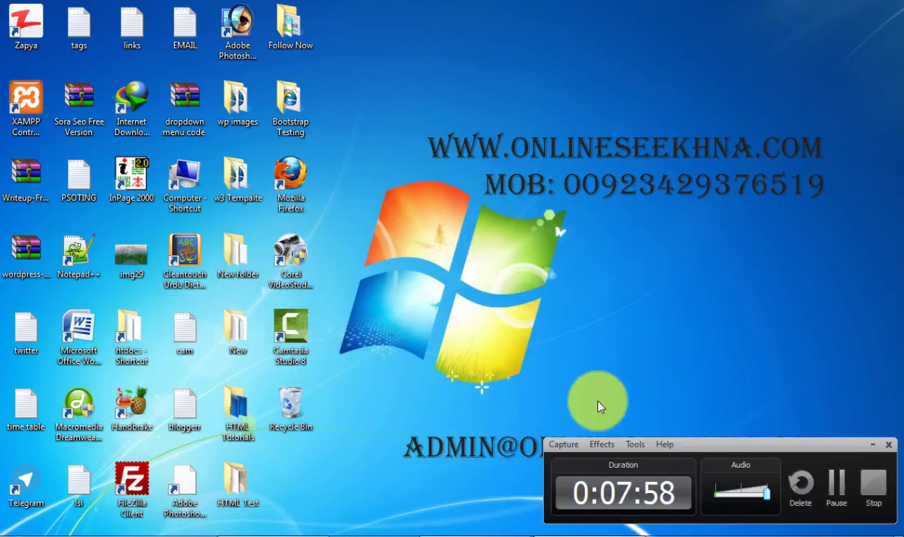